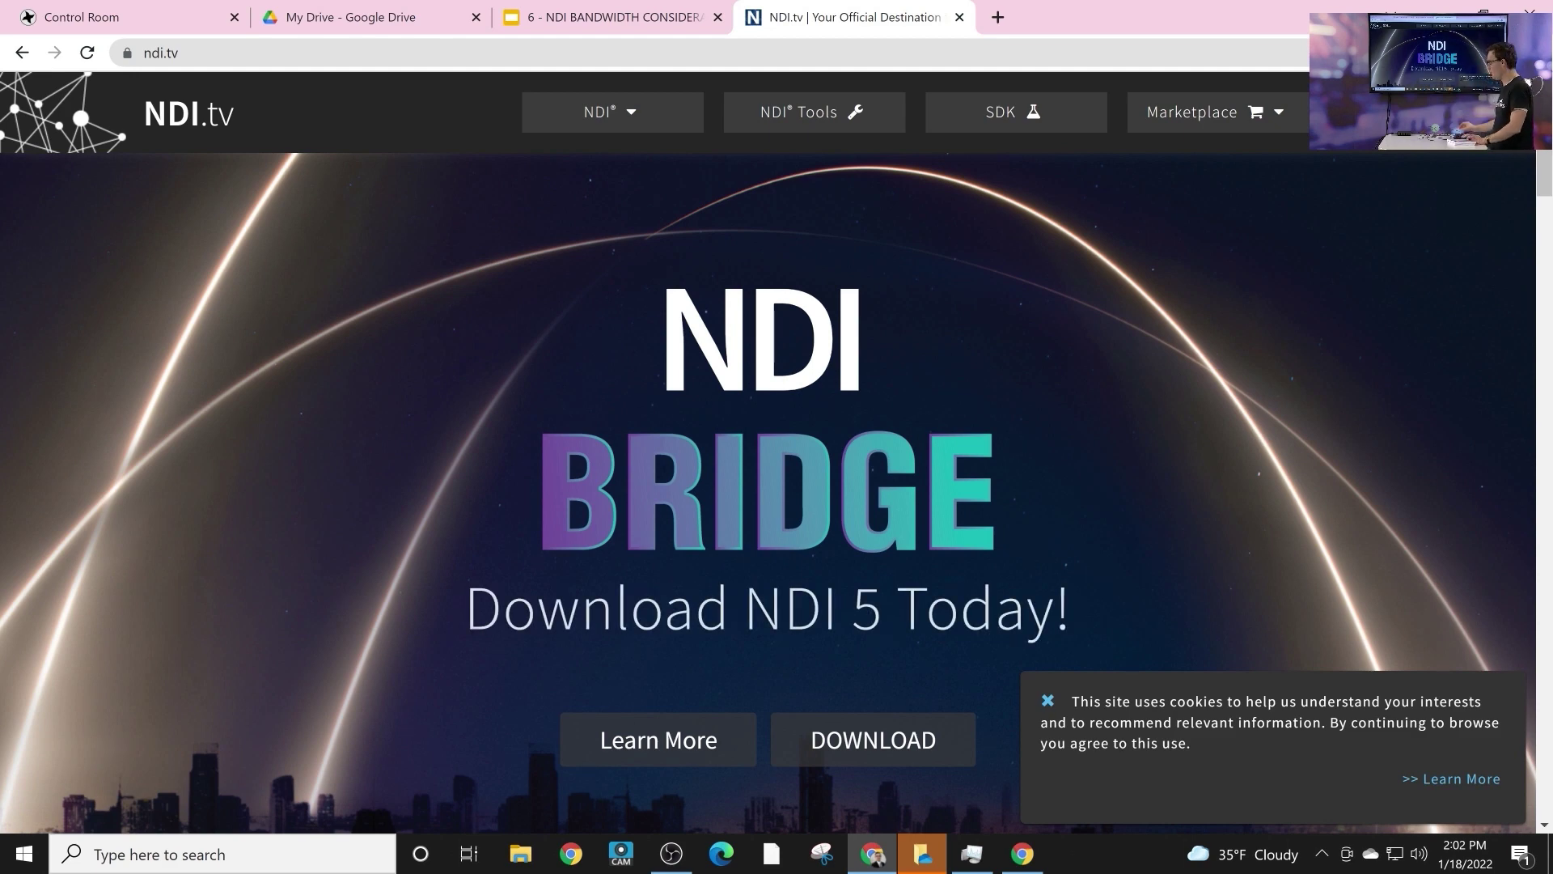
# Open the NDI Tools page on ndi.tv and find the overview of available tools.
pyautogui.click(798, 112)
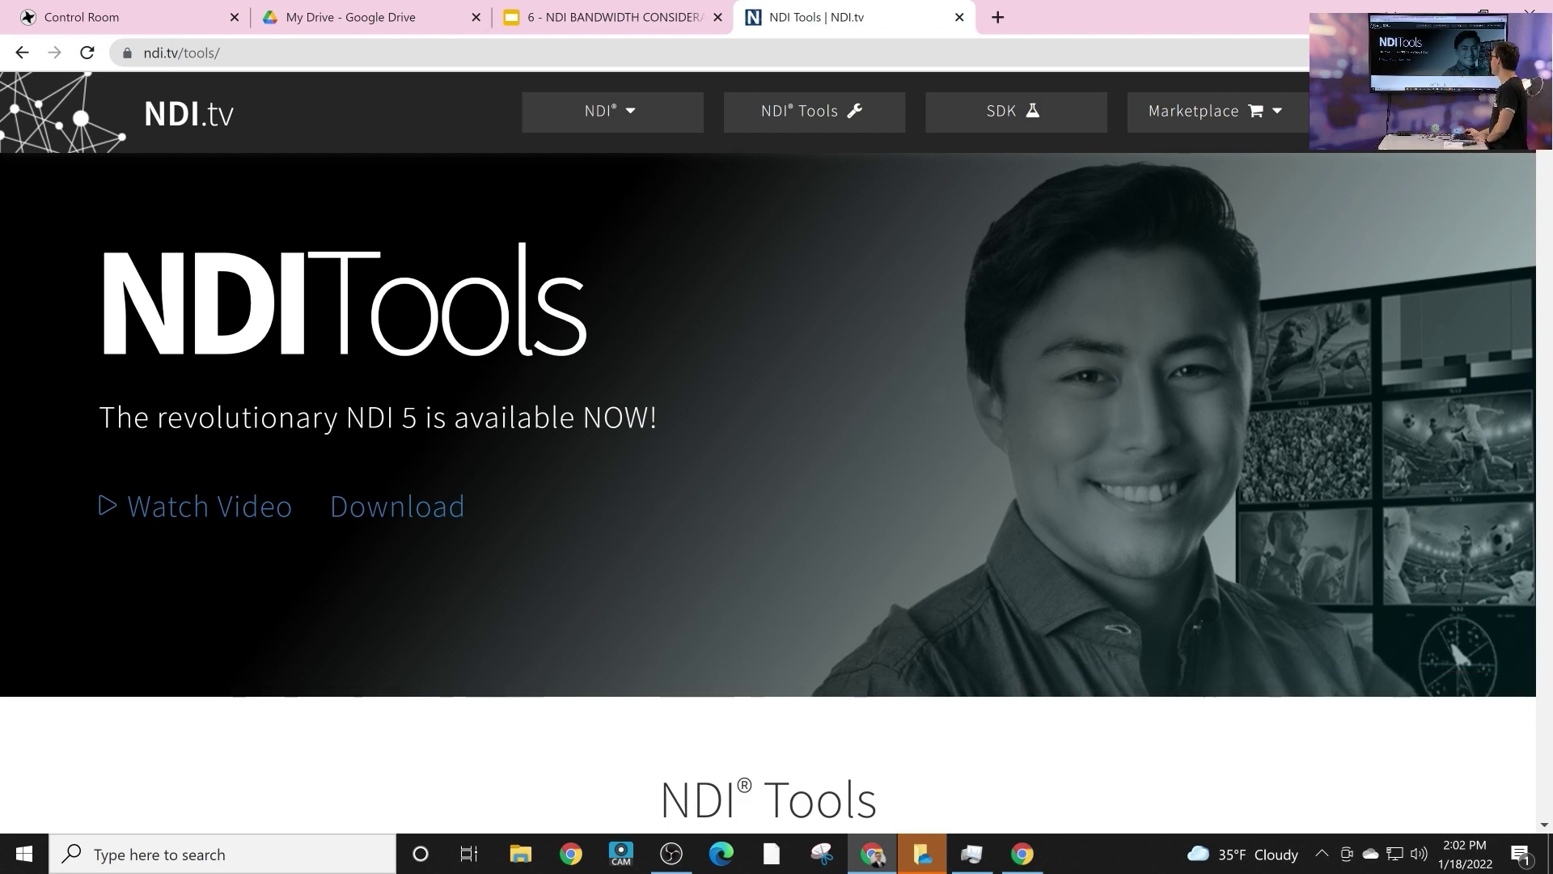
pyautogui.scroll(-6, 769, 453)
pyautogui.scroll(-4, 769, 453)
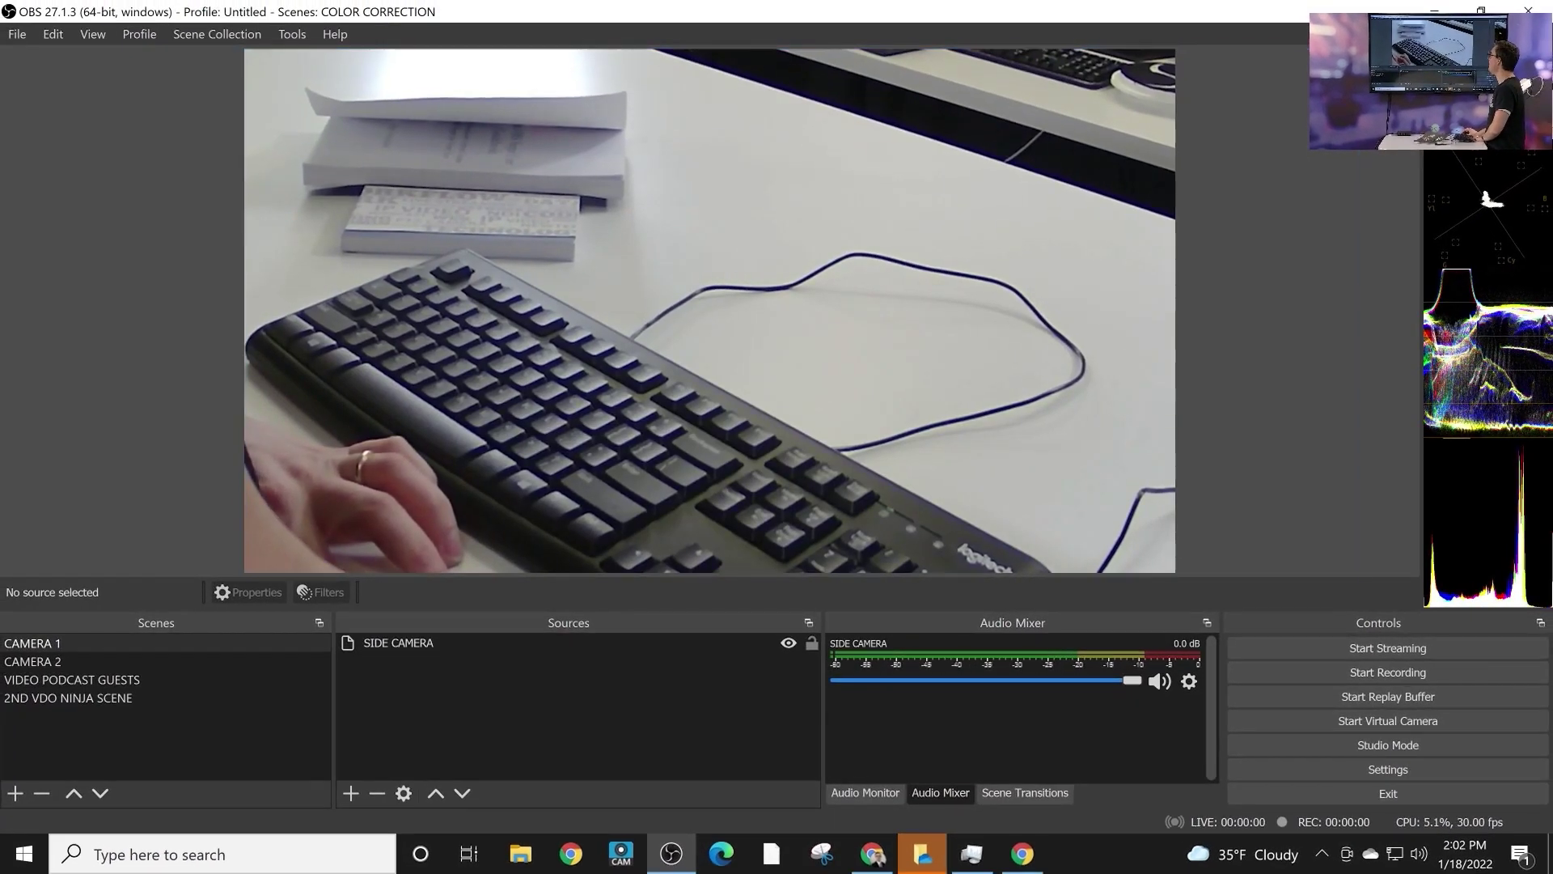
# In OBS, review the NDI Output settings with Main Output enabled as OBS Production and accept them.
pyautogui.click(284, 28)
pyautogui.press('Down')
pyautogui.press('Down')
pyautogui.press('Down')
pyautogui.press('Return')
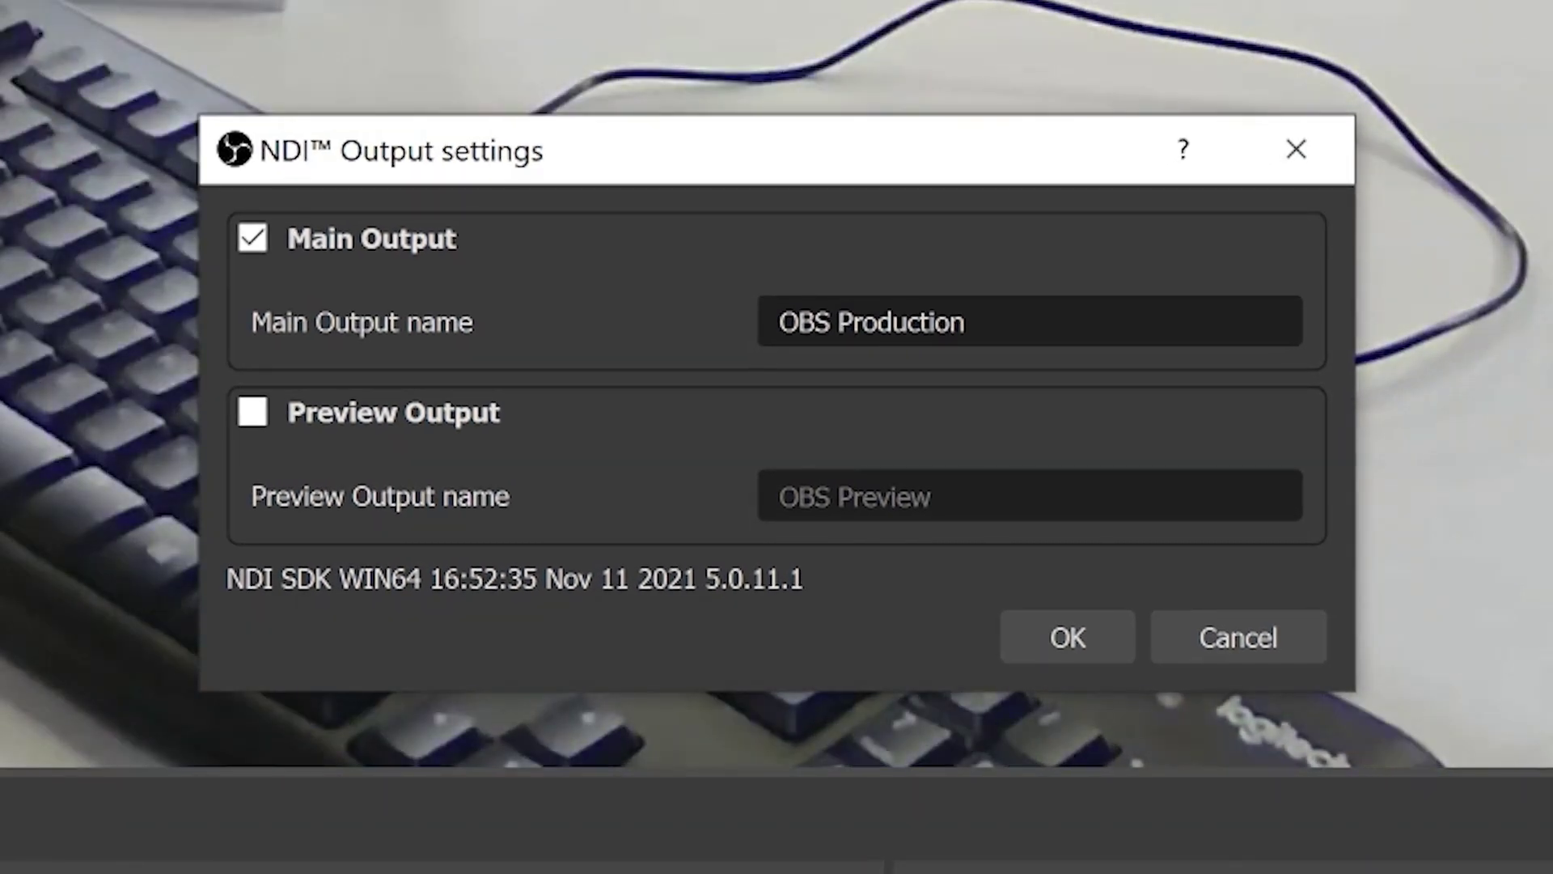
pyautogui.press('Return')
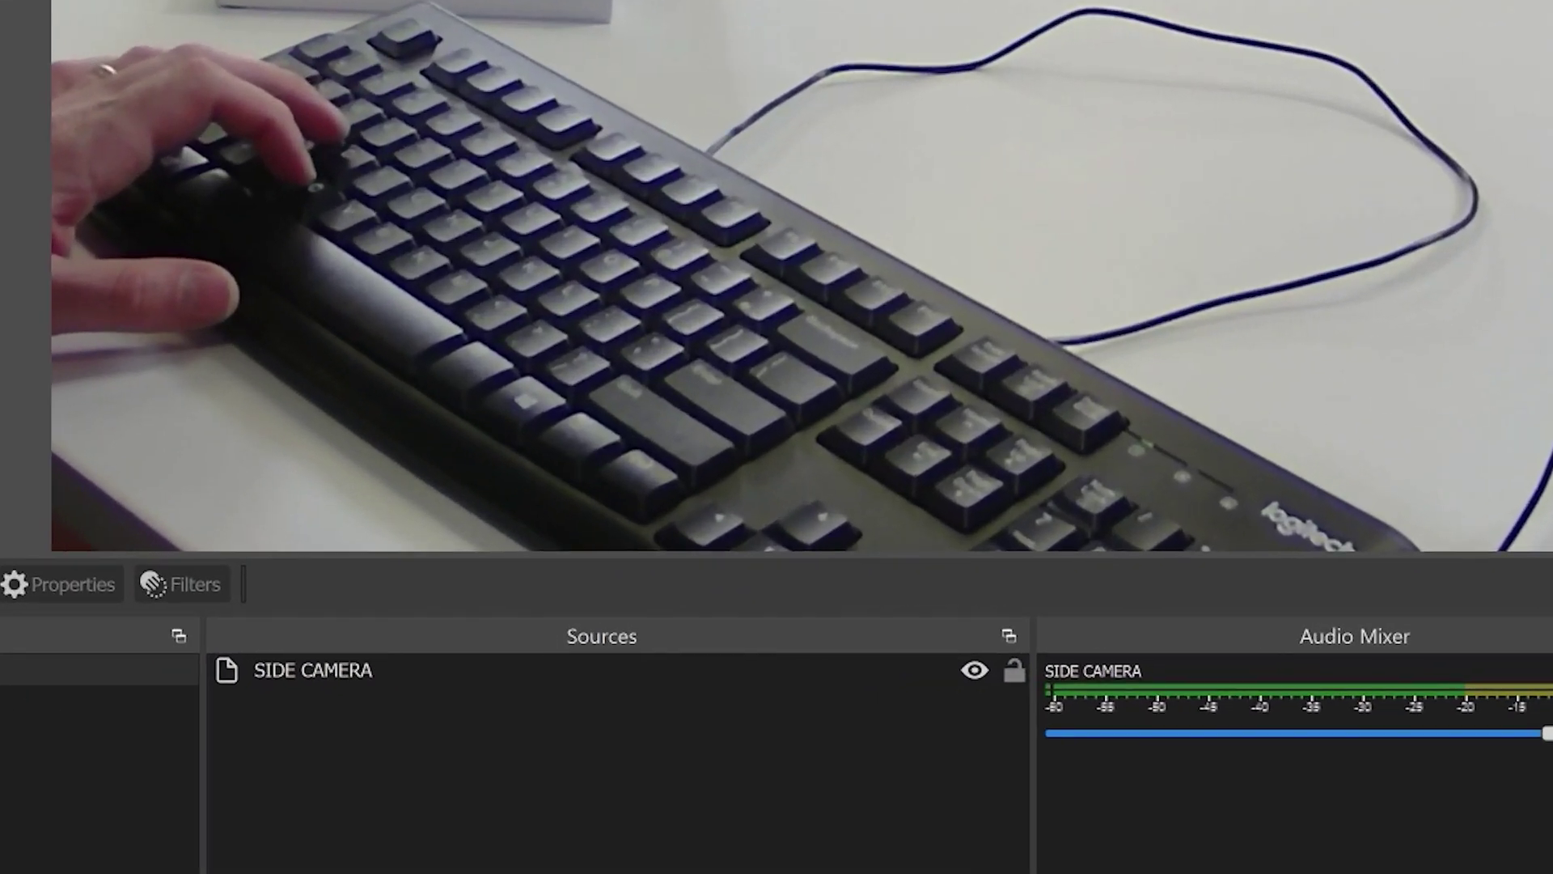
# Add an NDI Source with the default name to the CAMERA 1 scene.
pyautogui.click(329, 818)
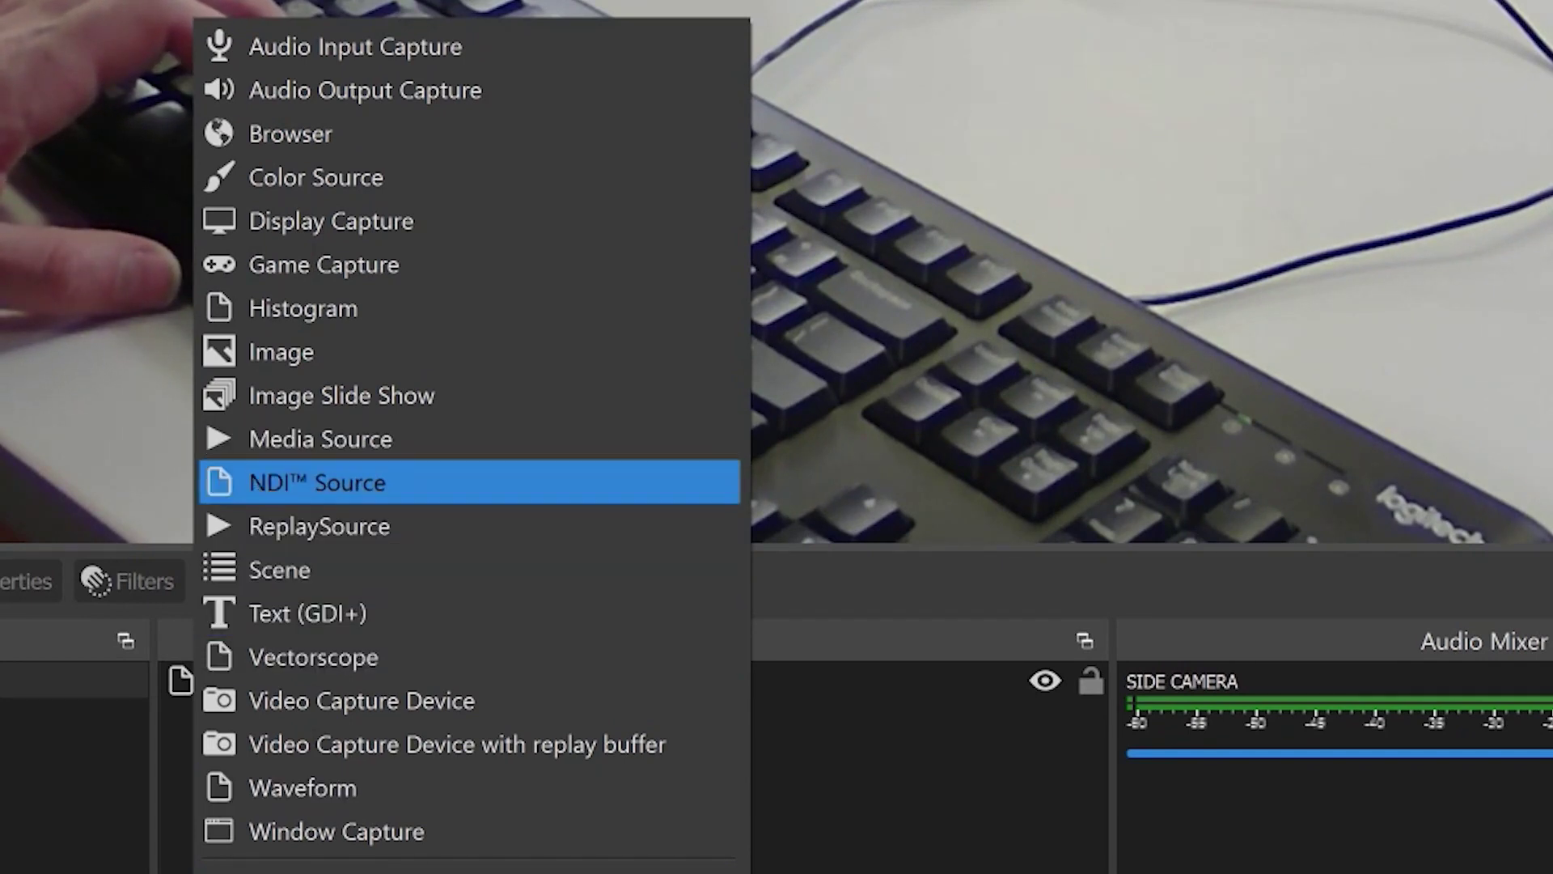
pyautogui.click(317, 482)
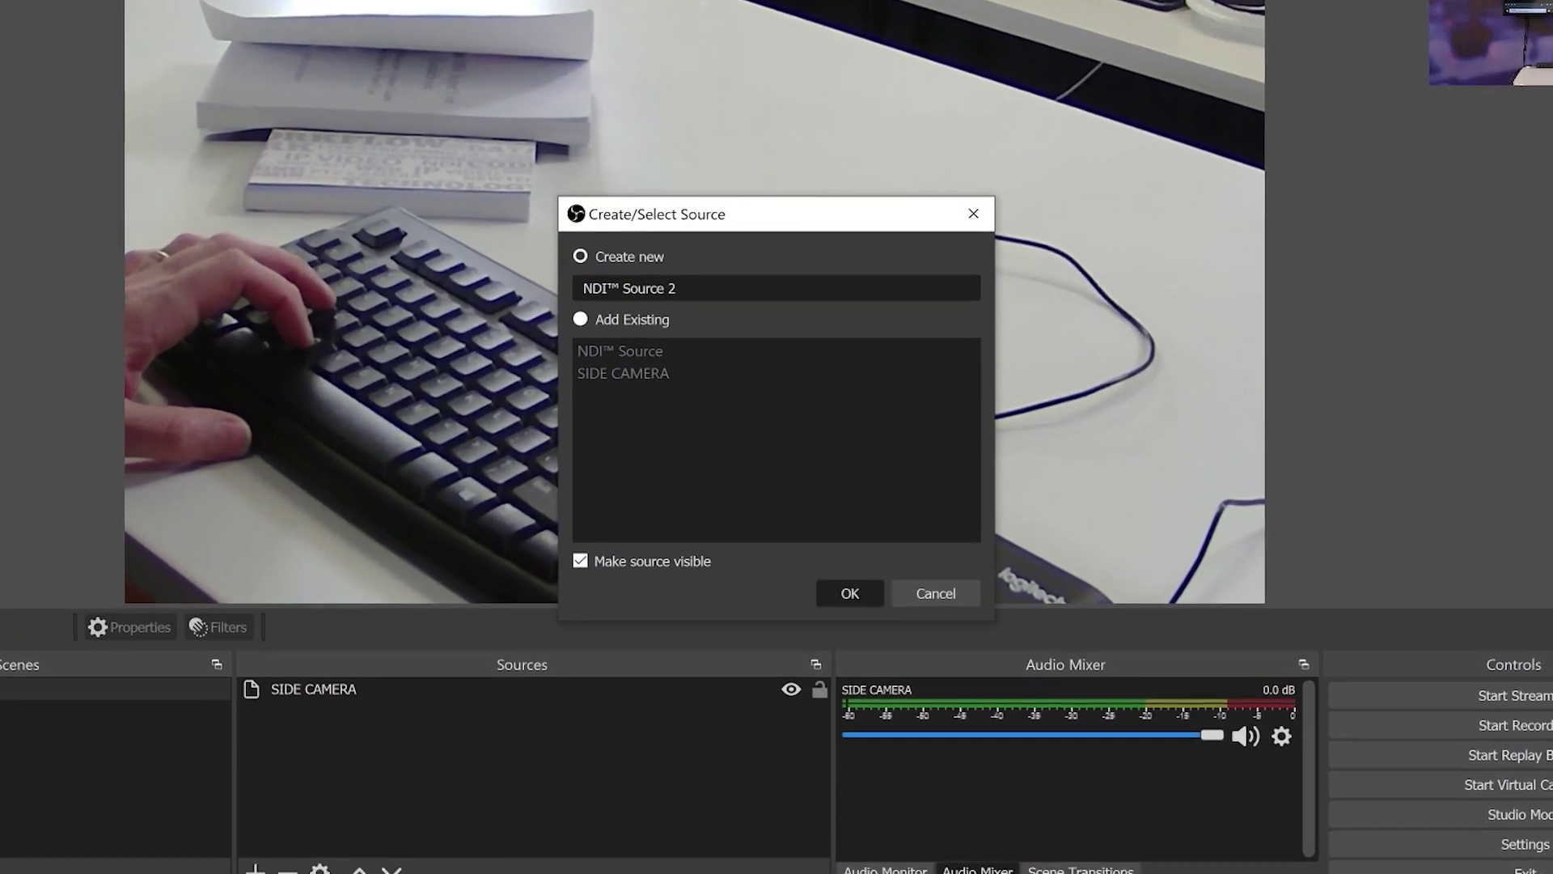
pyautogui.press('Return')
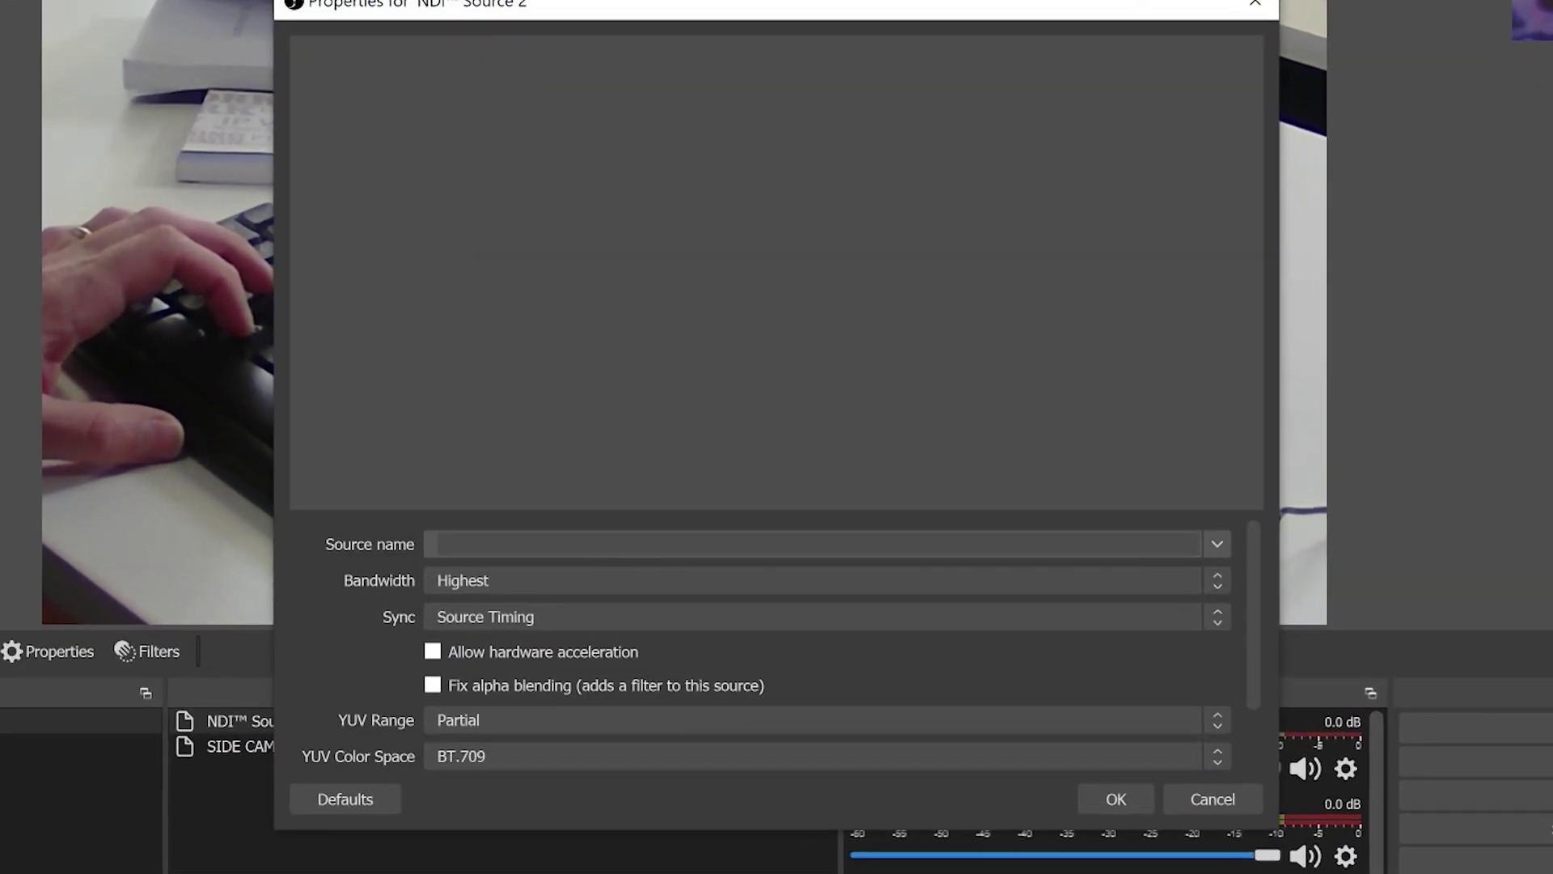
# Look through the NDI devices available as source name for the new source and close its properties, discarding any changes.
pyautogui.click(1216, 544)
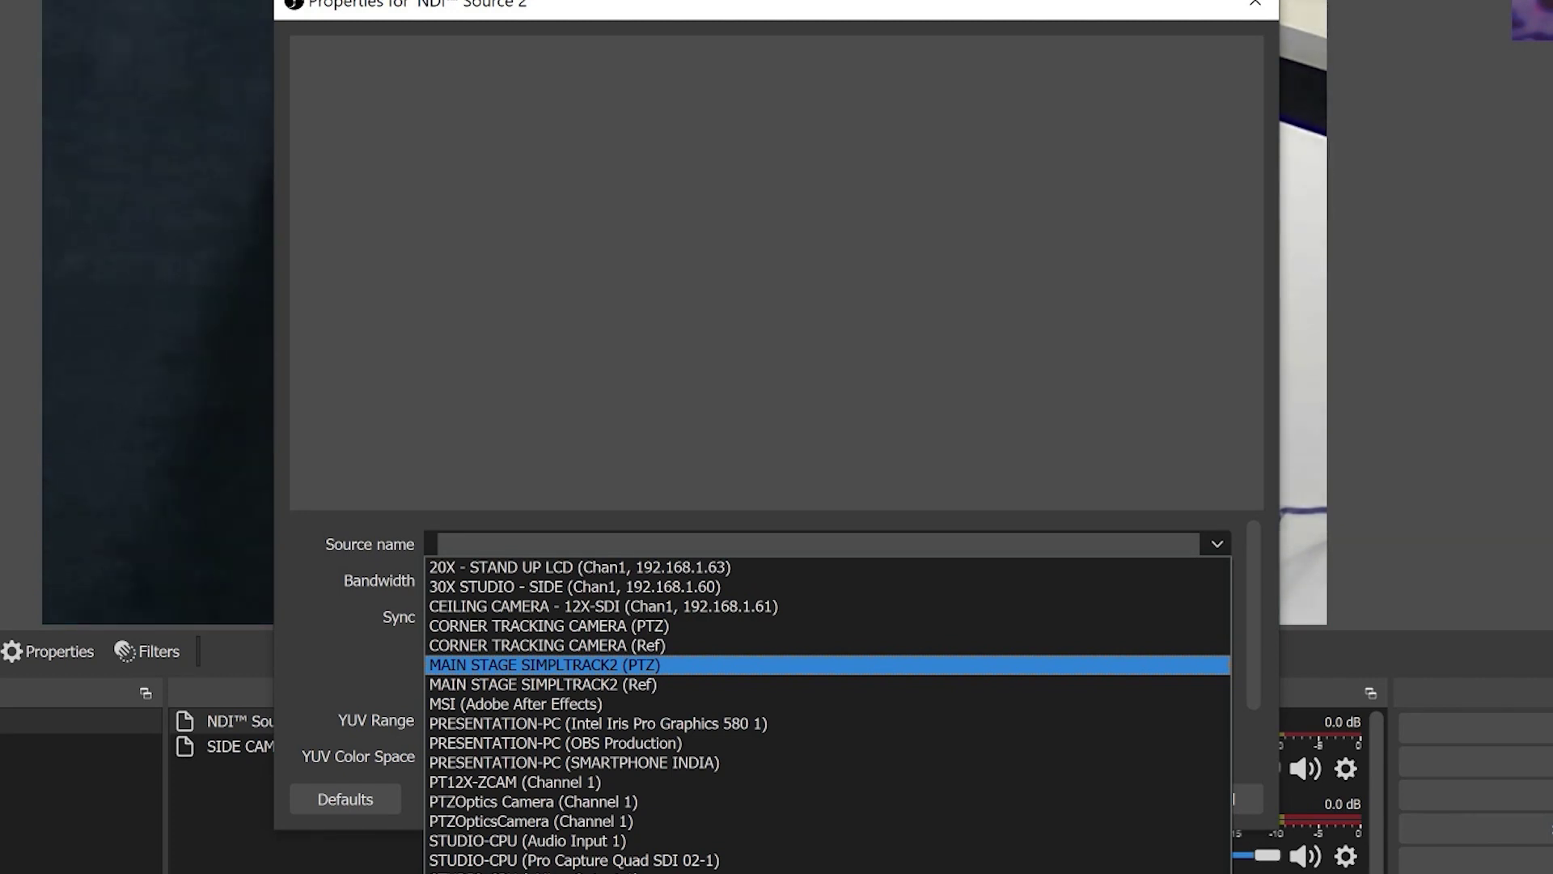
pyautogui.press('Up')
pyautogui.press('Up')
pyautogui.press('Up')
pyautogui.press('Up')
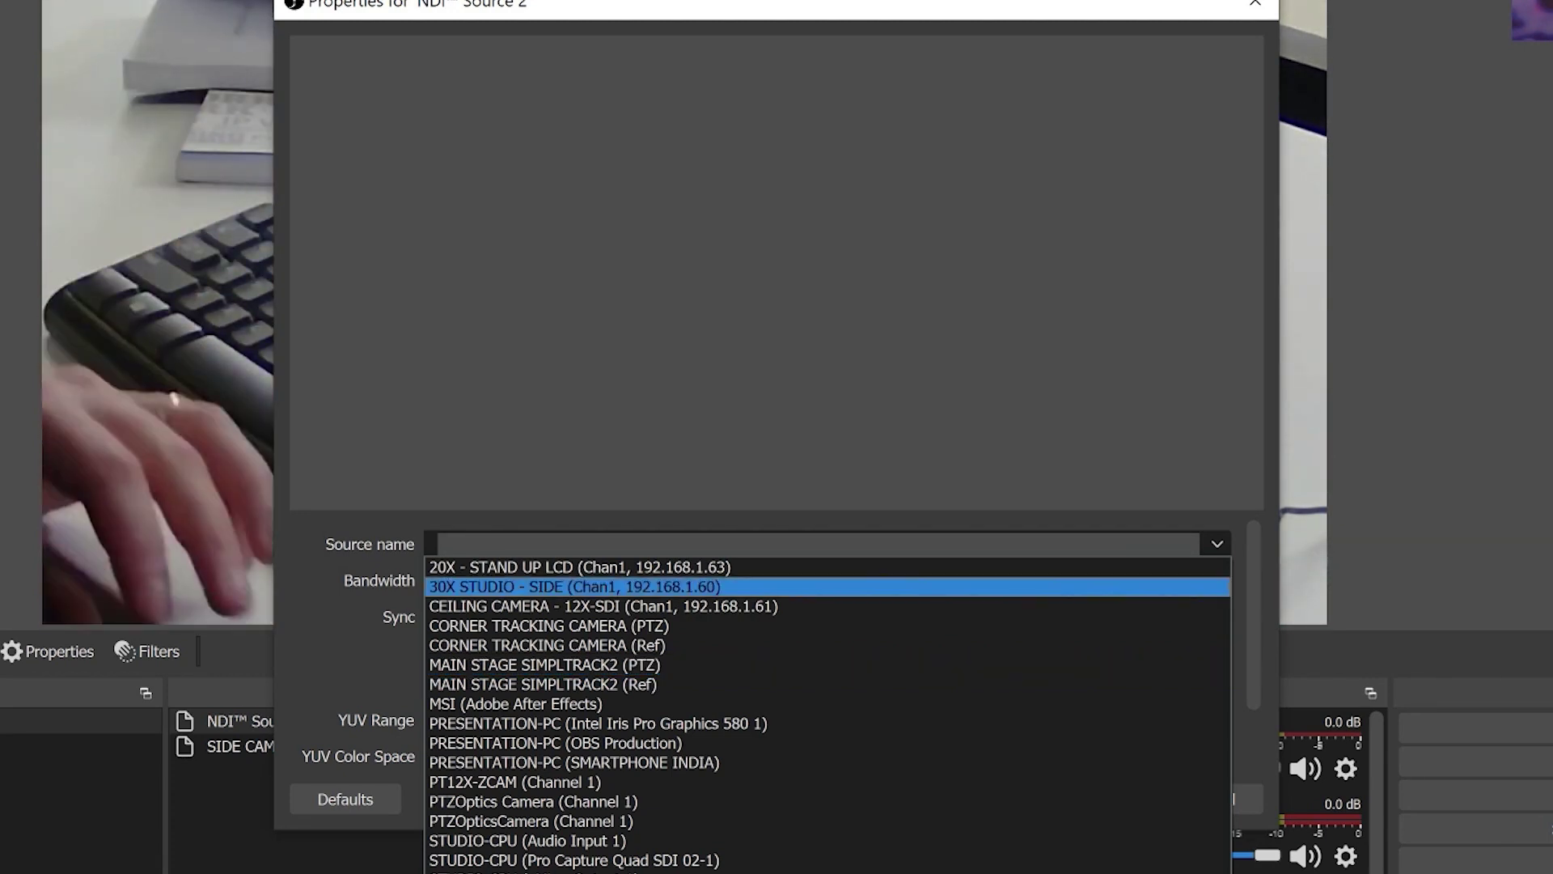
pyautogui.click(1254, 5)
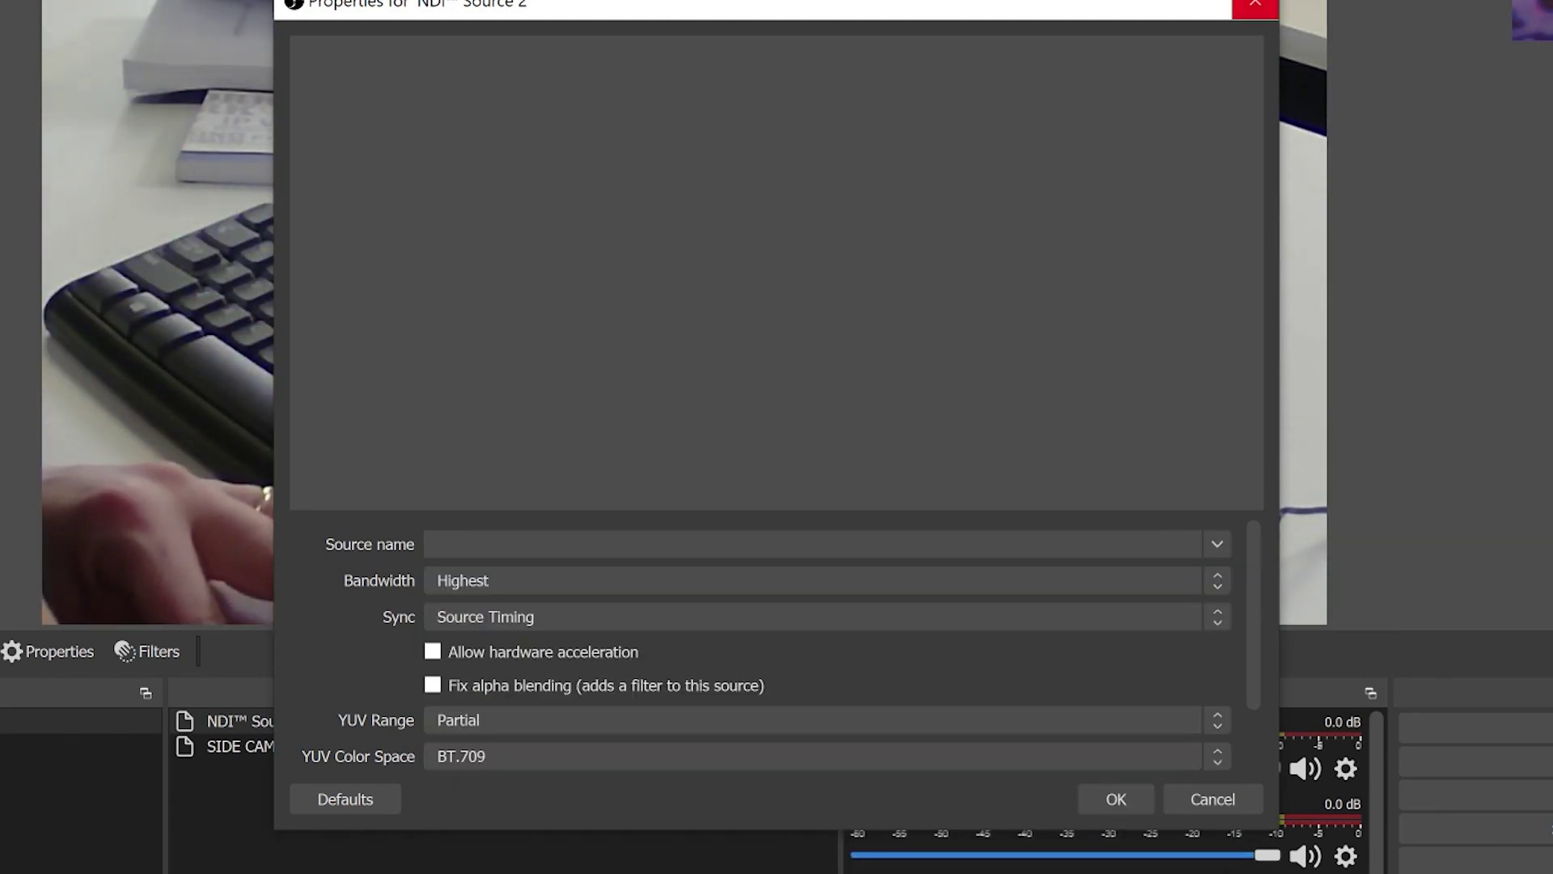
pyautogui.click(1254, 4)
pyautogui.click(856, 458)
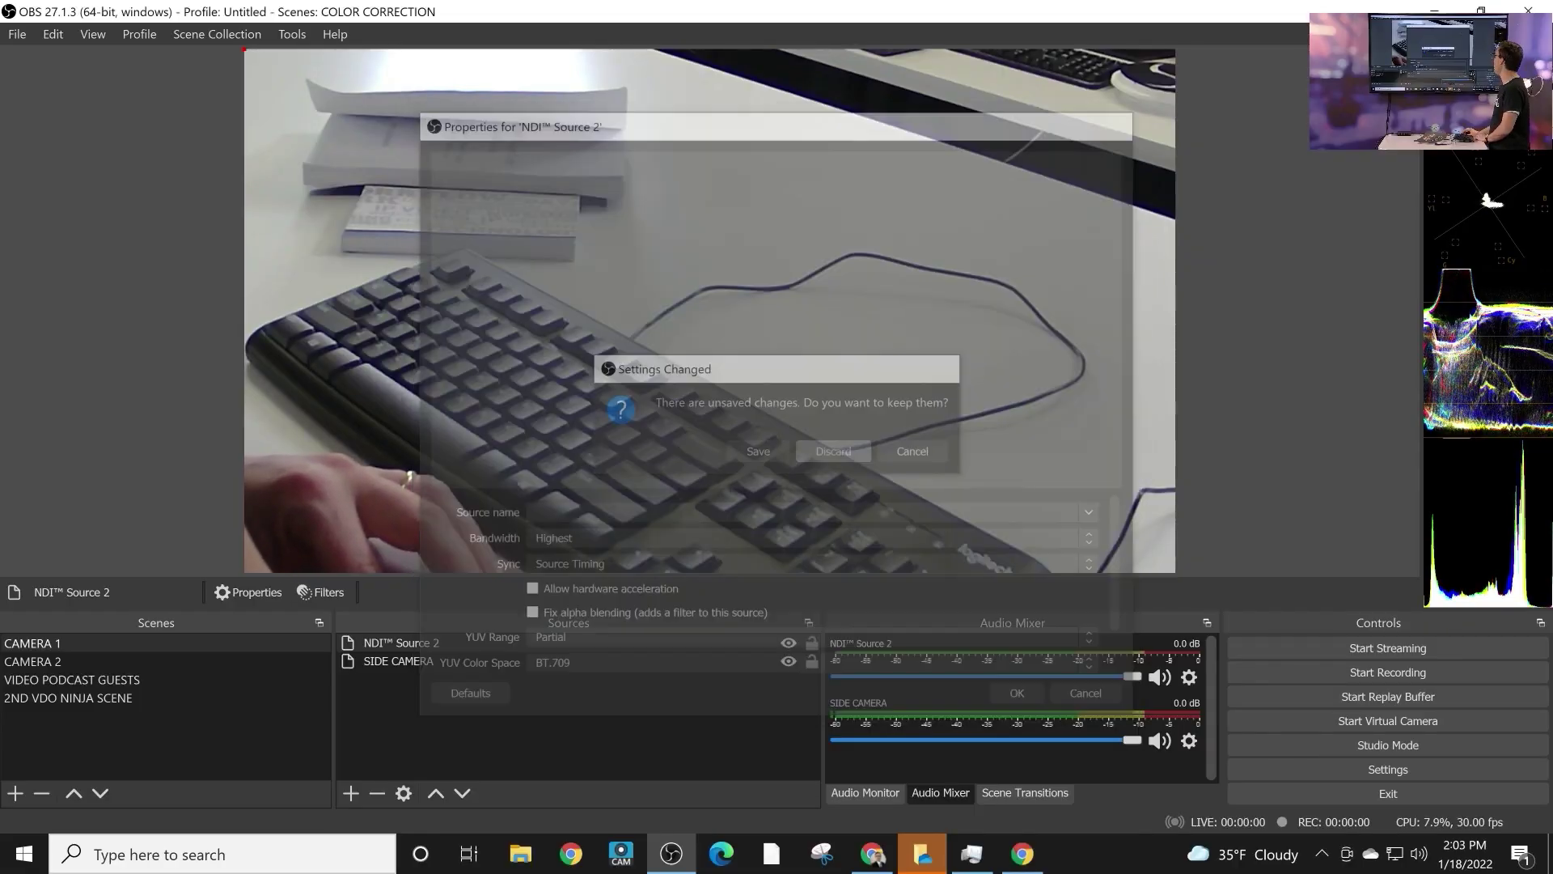
# Return to the NDI Tools page in Chrome, launch NDI Studio Monitor and re-aim the CEILING CAMERA - 12X-SDI with the on-screen pan-tilt control.
pyautogui.click(1022, 853)
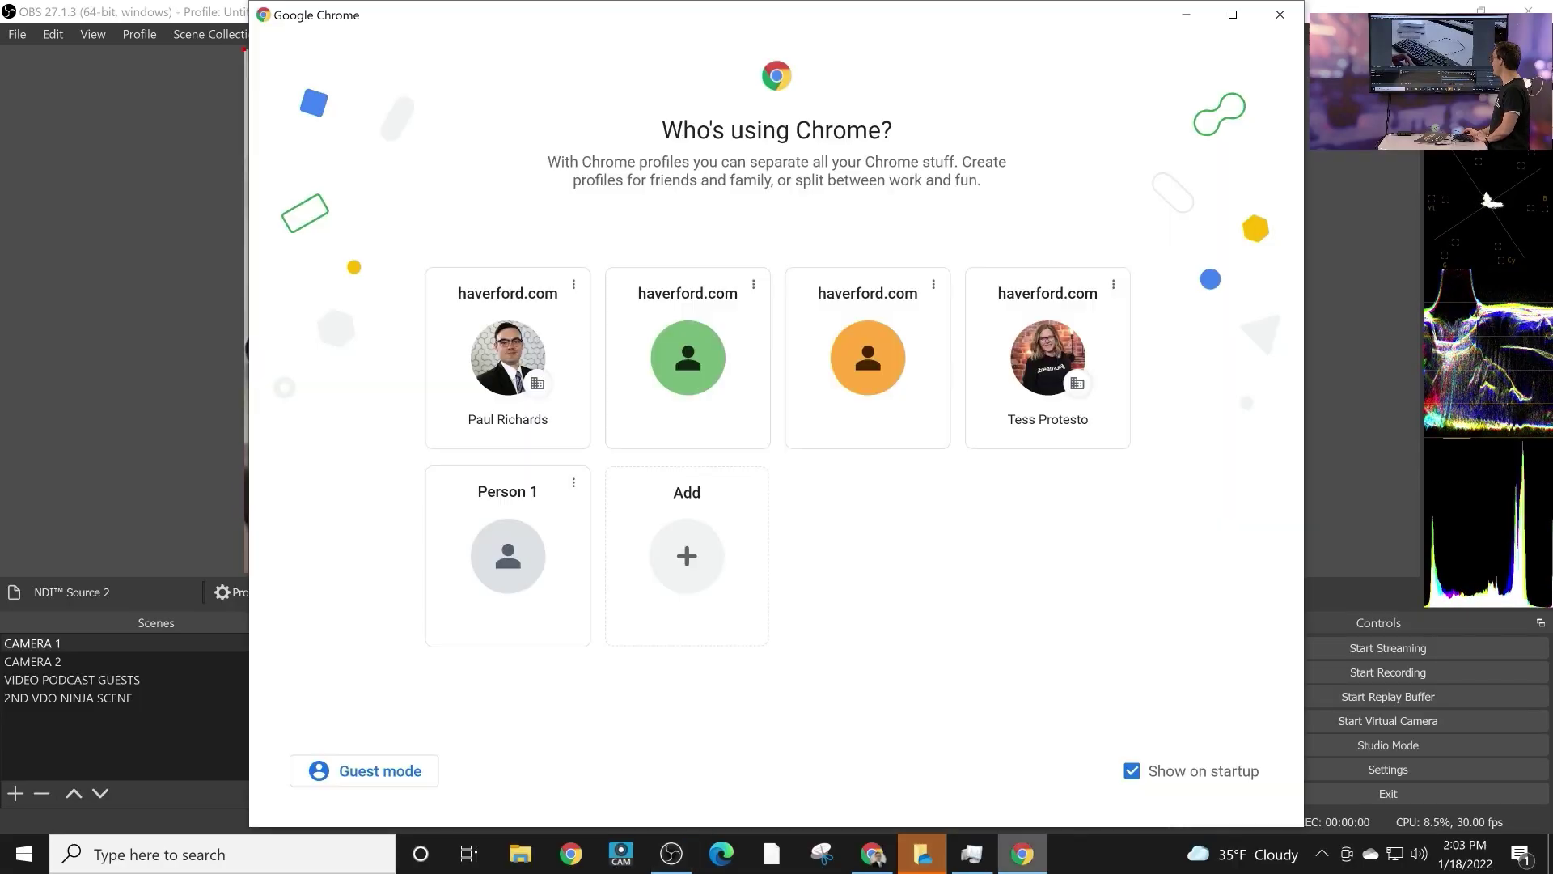
pyautogui.click(872, 854)
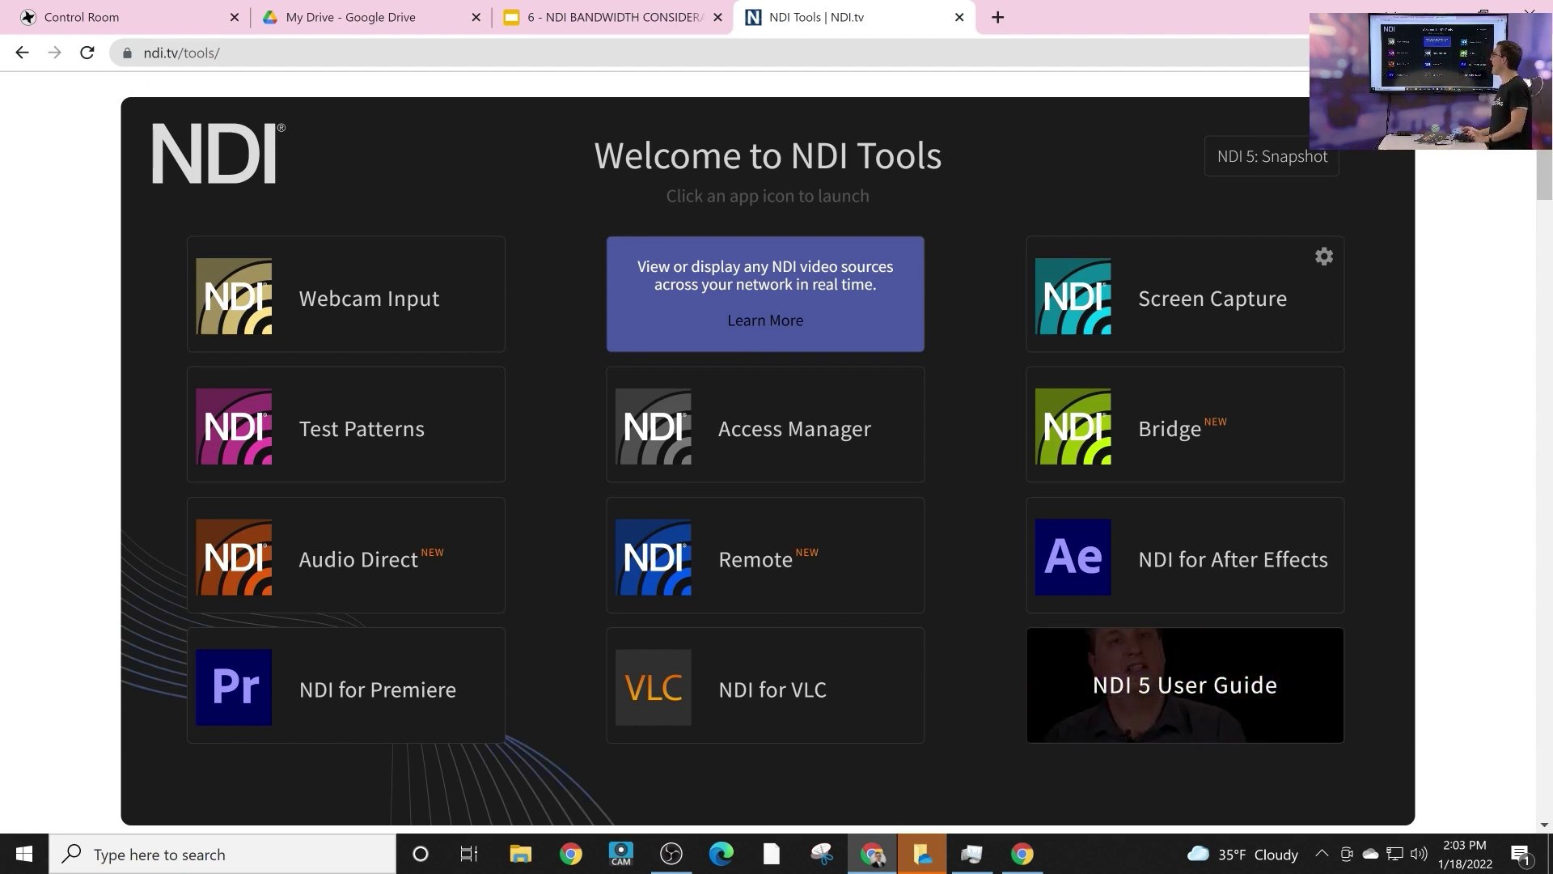
pyautogui.press('super')
pyautogui.write('studio')
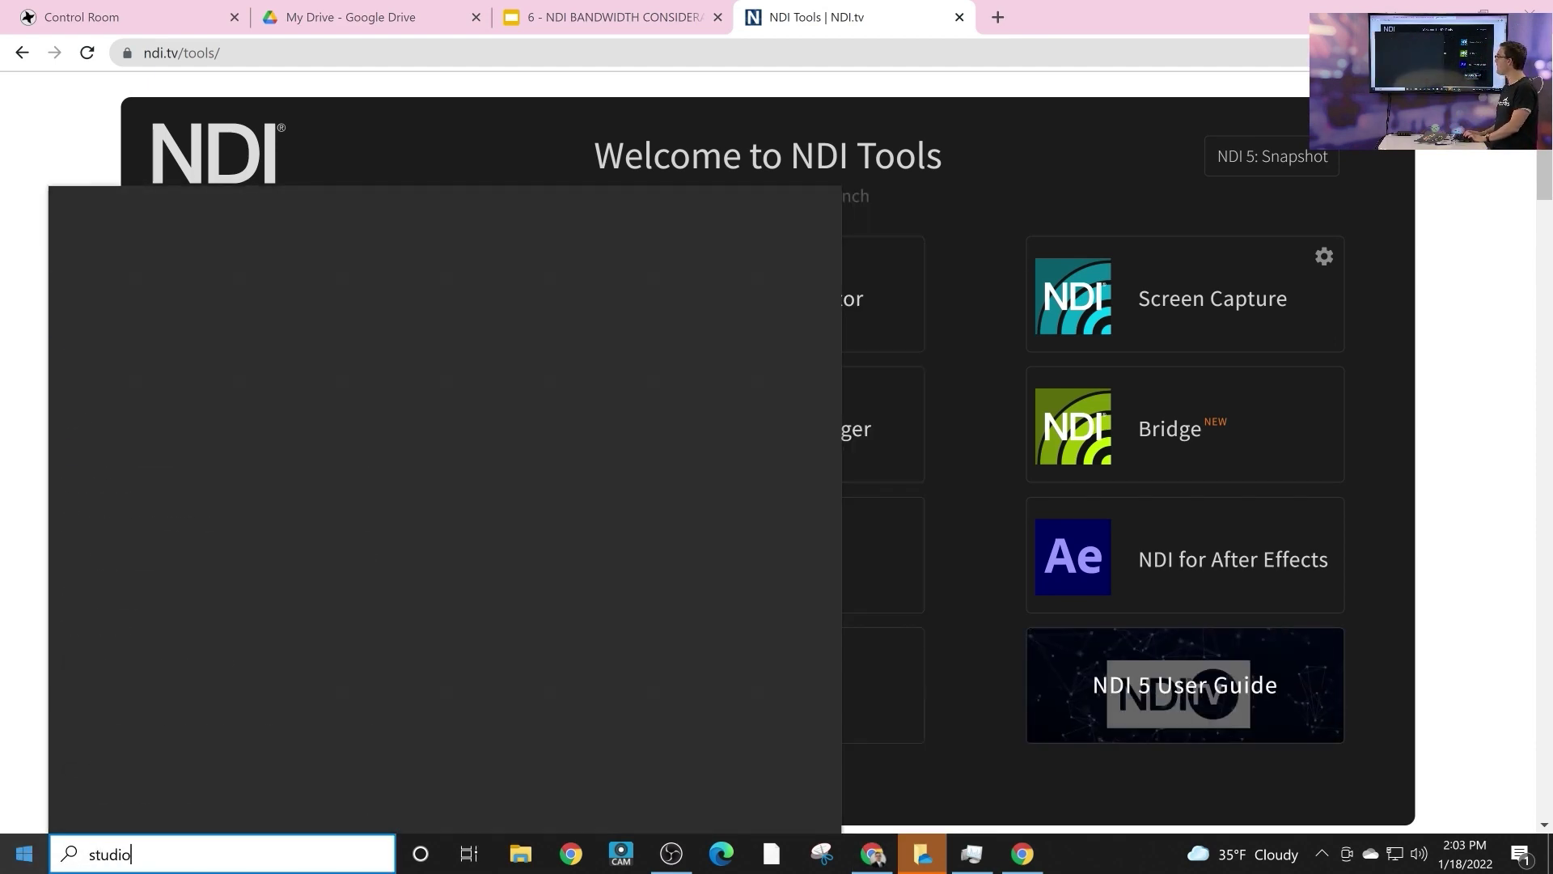
pyautogui.press('Return')
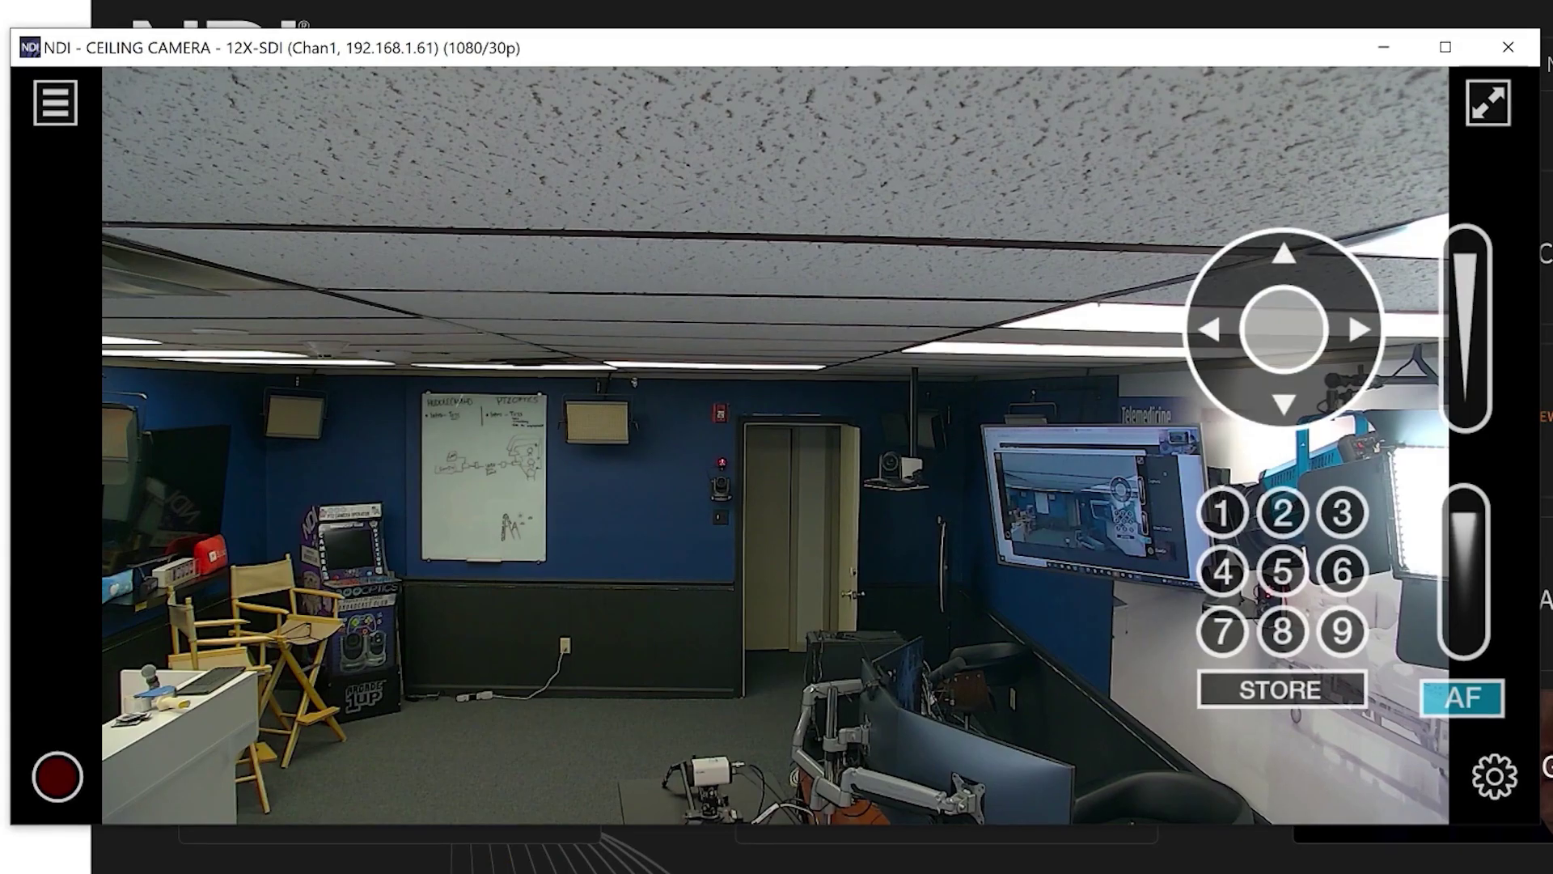
pyautogui.moveTo(1272, 349); pyautogui.dragTo(1179, 353)
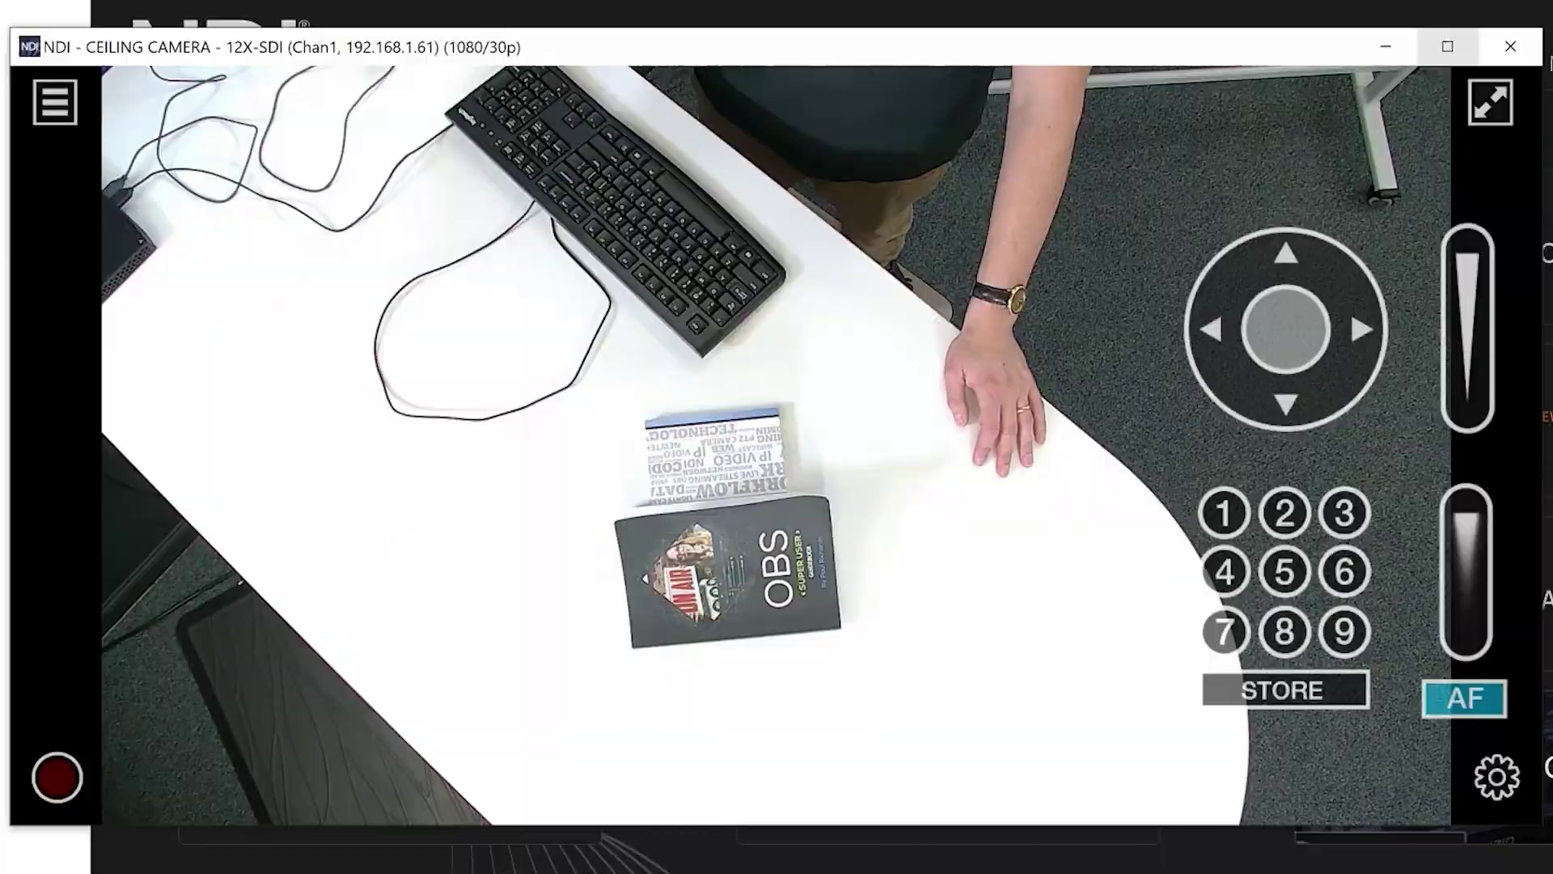
# Switch Studio Monitor to the 30X STUDIO - SIDE camera on Chan1, pan it slightly and close the monitor.
pyautogui.rightClick(785, 156)
pyautogui.moveTo(728, 236)
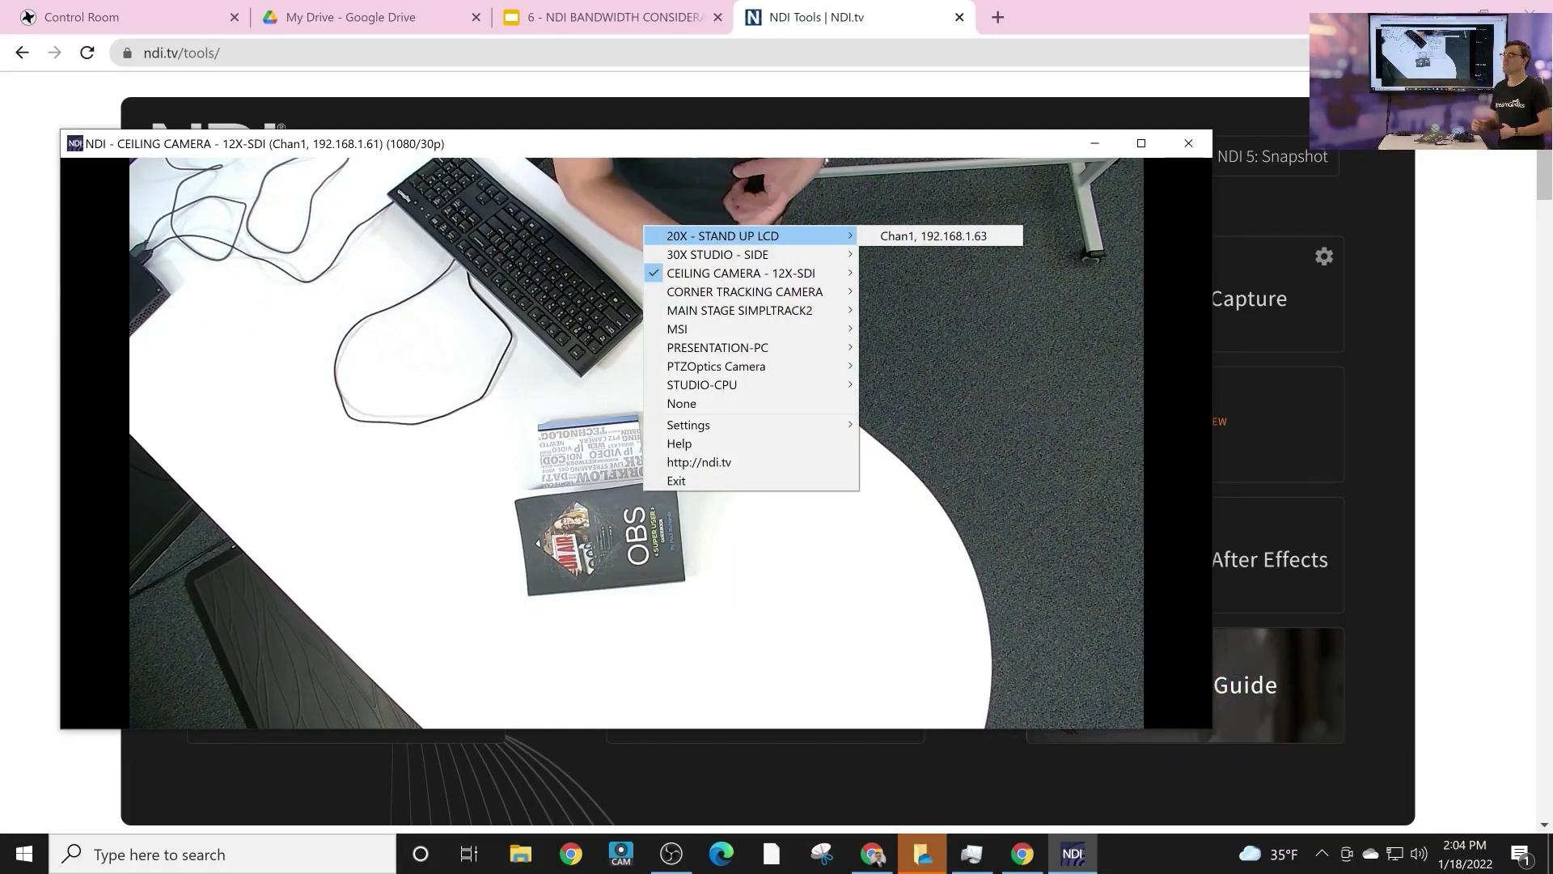
pyautogui.moveTo(728, 273)
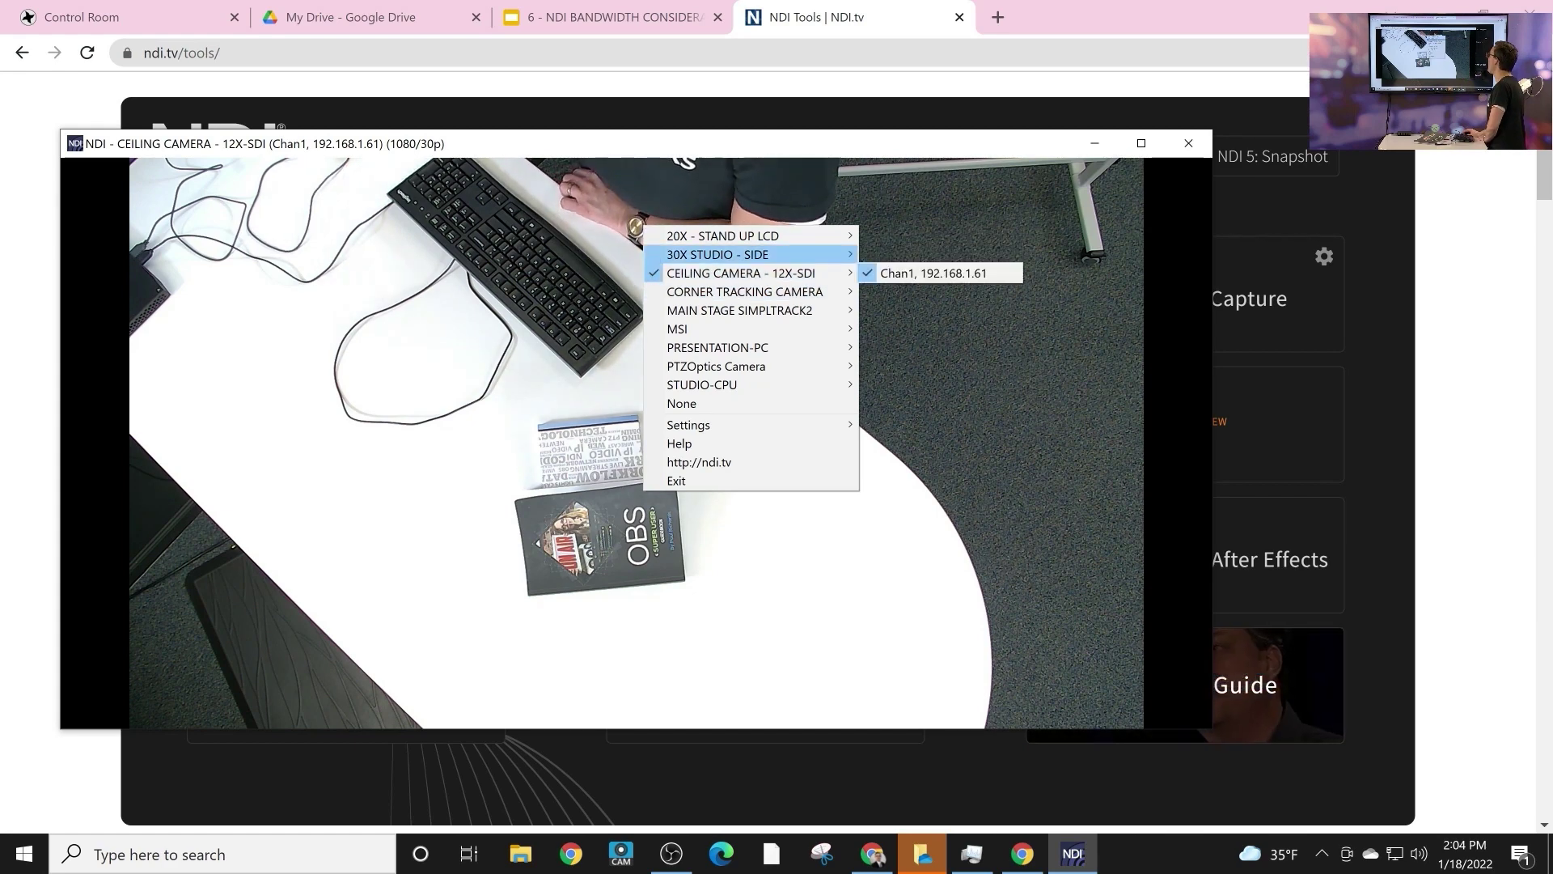
pyautogui.click(930, 254)
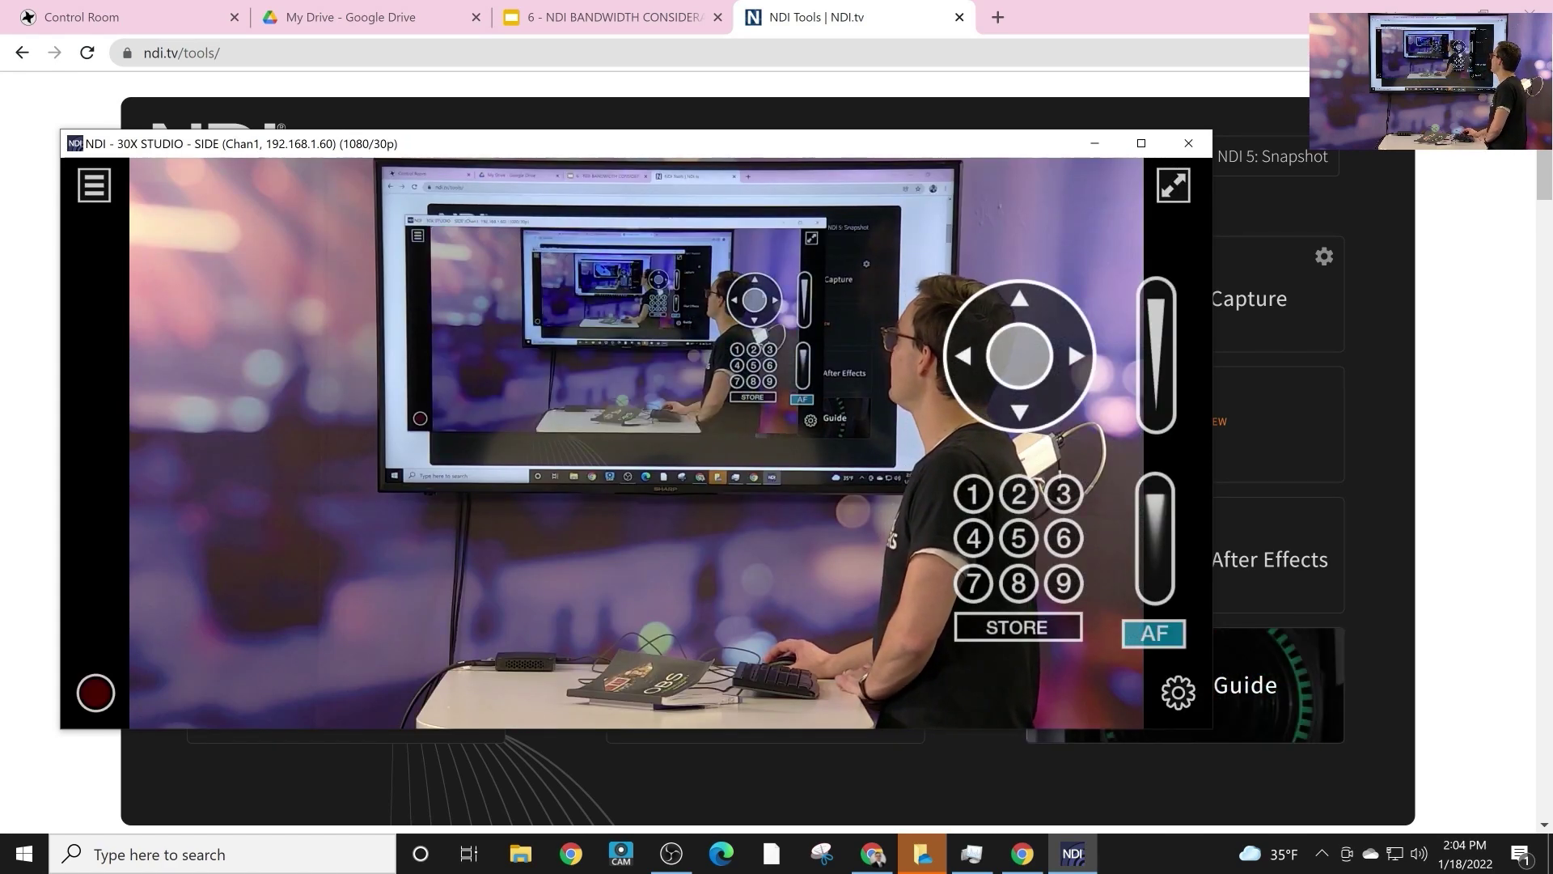
pyautogui.moveTo(1020, 356); pyautogui.dragTo(1037, 362)
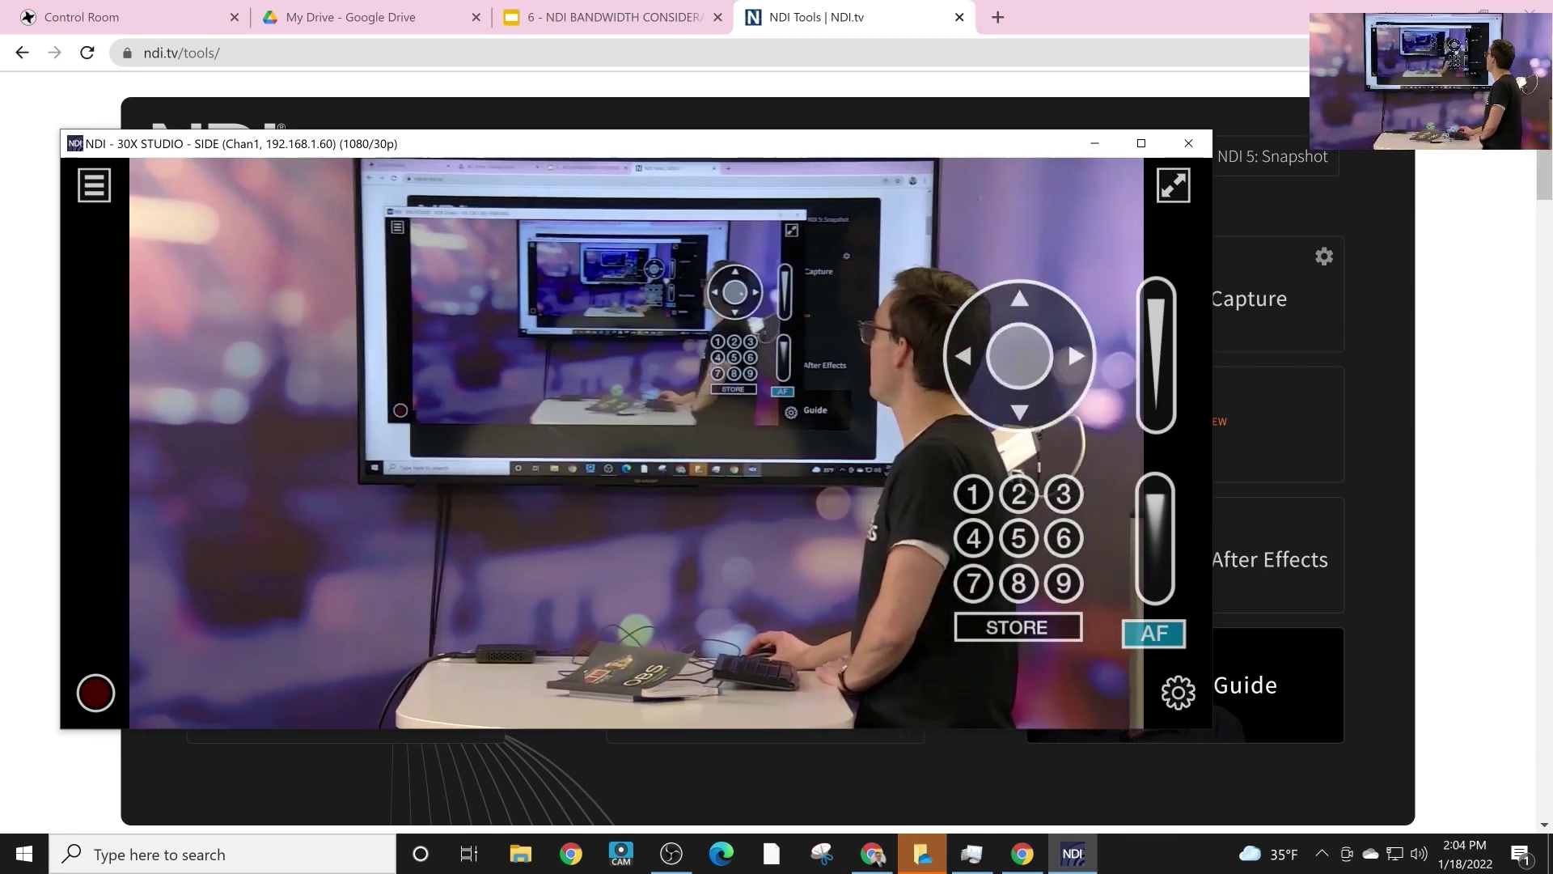
pyautogui.click(1188, 143)
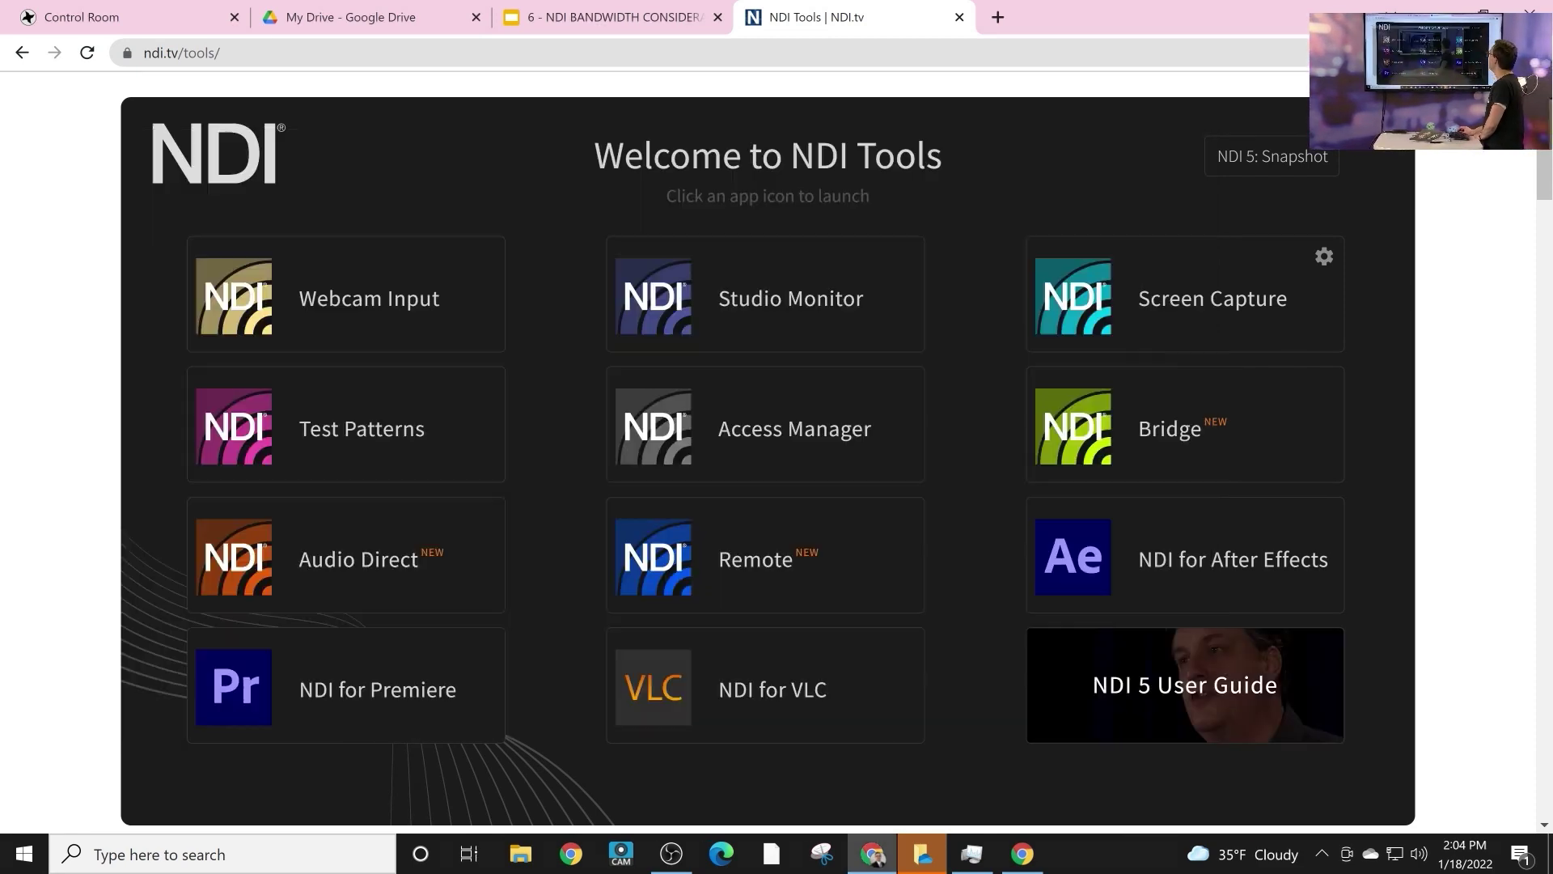
# Set the frame rate of NDI Screen Capture to 30p and bring up its Capture Settings options.
pyautogui.moveTo(1184, 295)
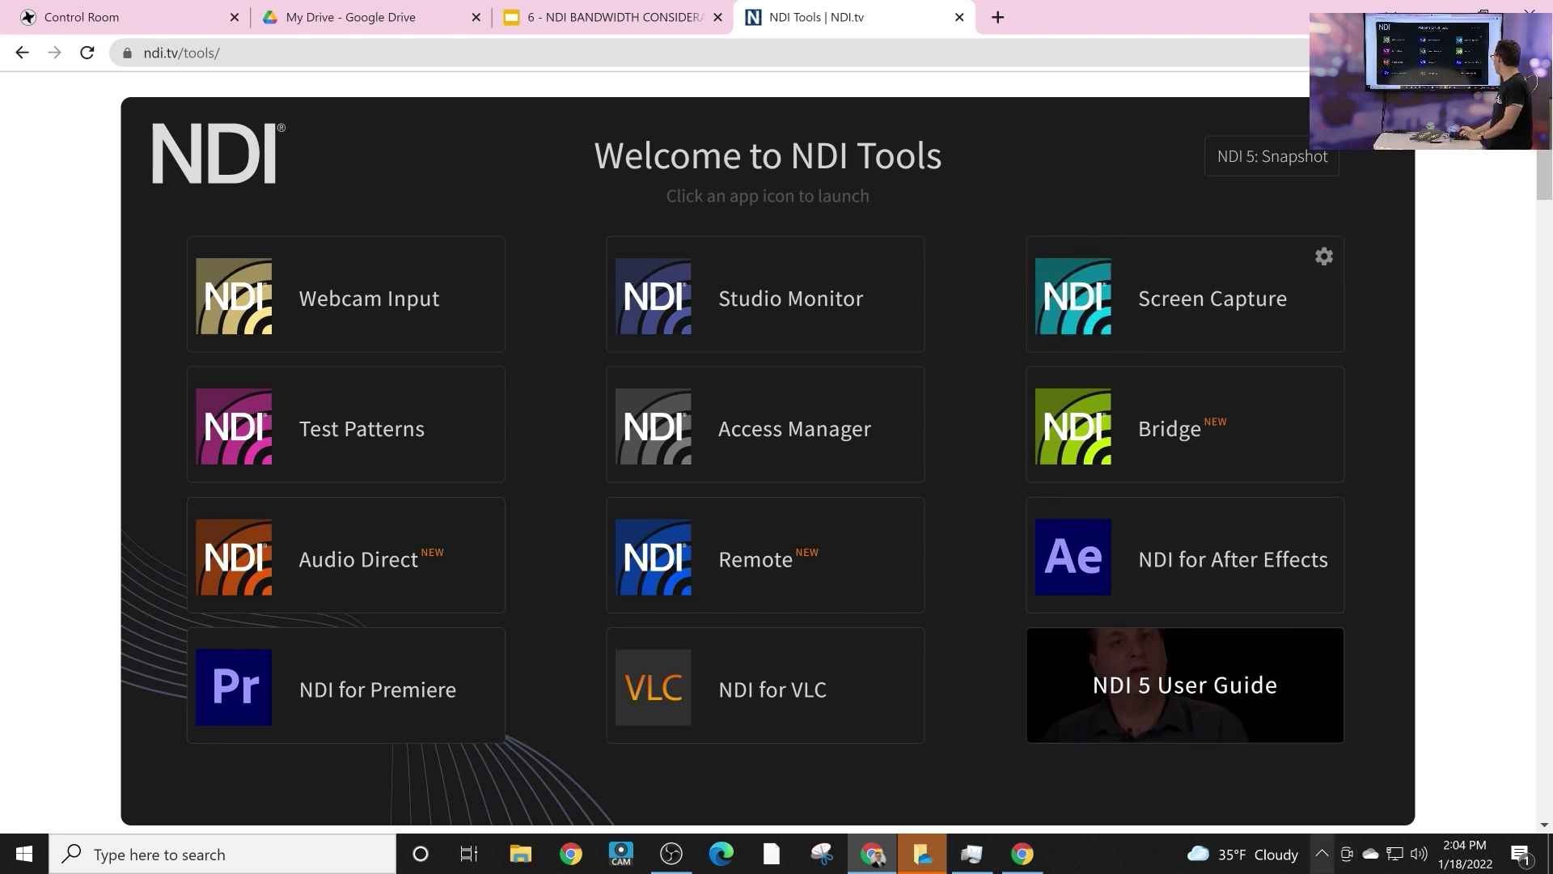
pyautogui.click(1321, 854)
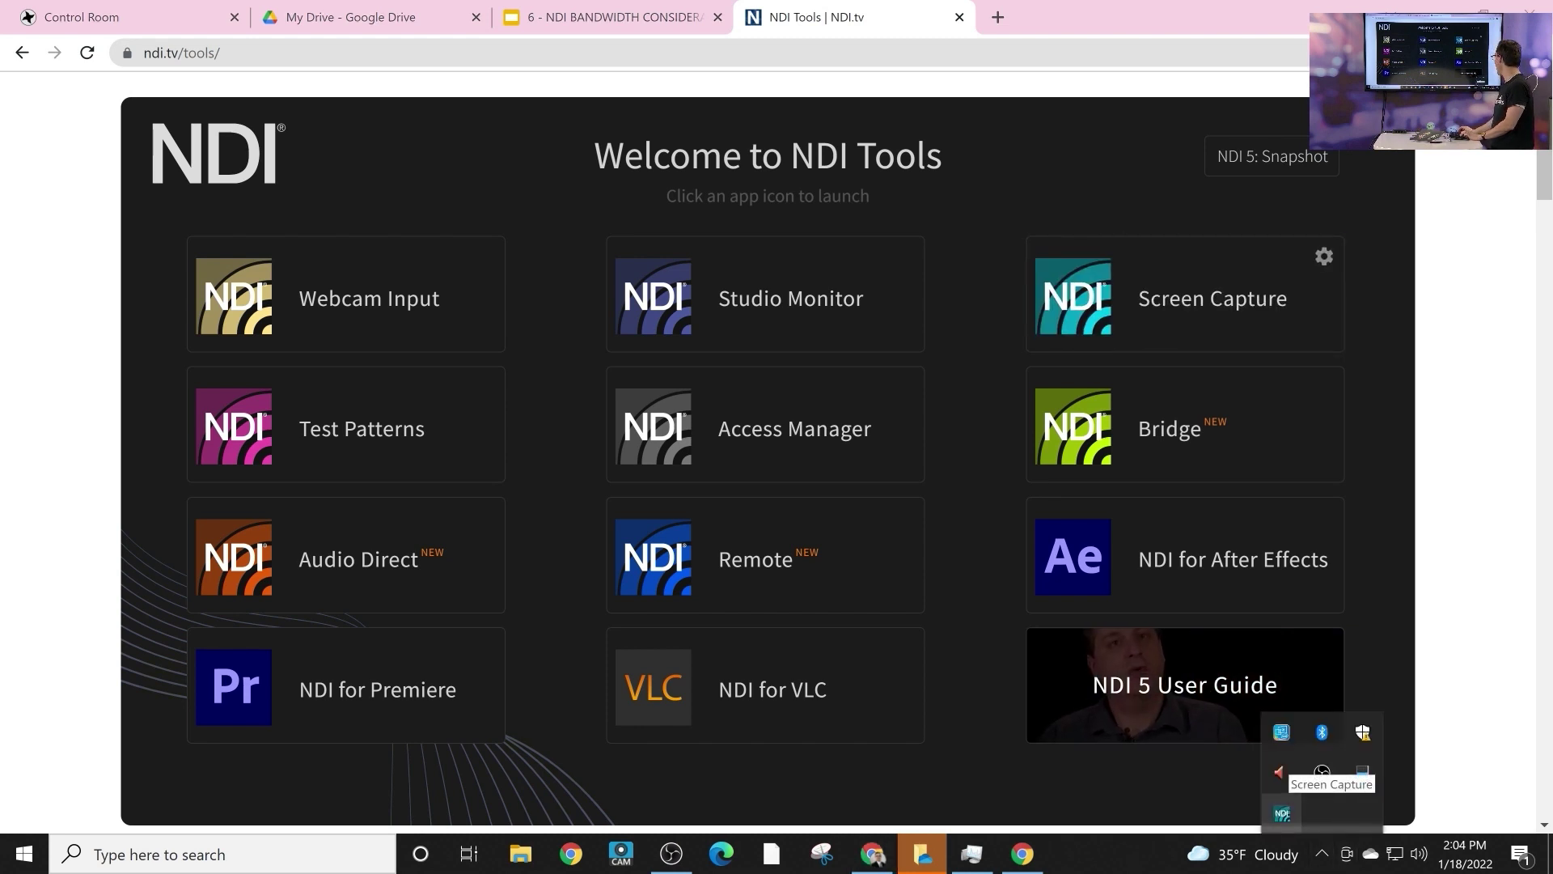
pyautogui.rightClick(1284, 813)
pyautogui.moveTo(1173, 647)
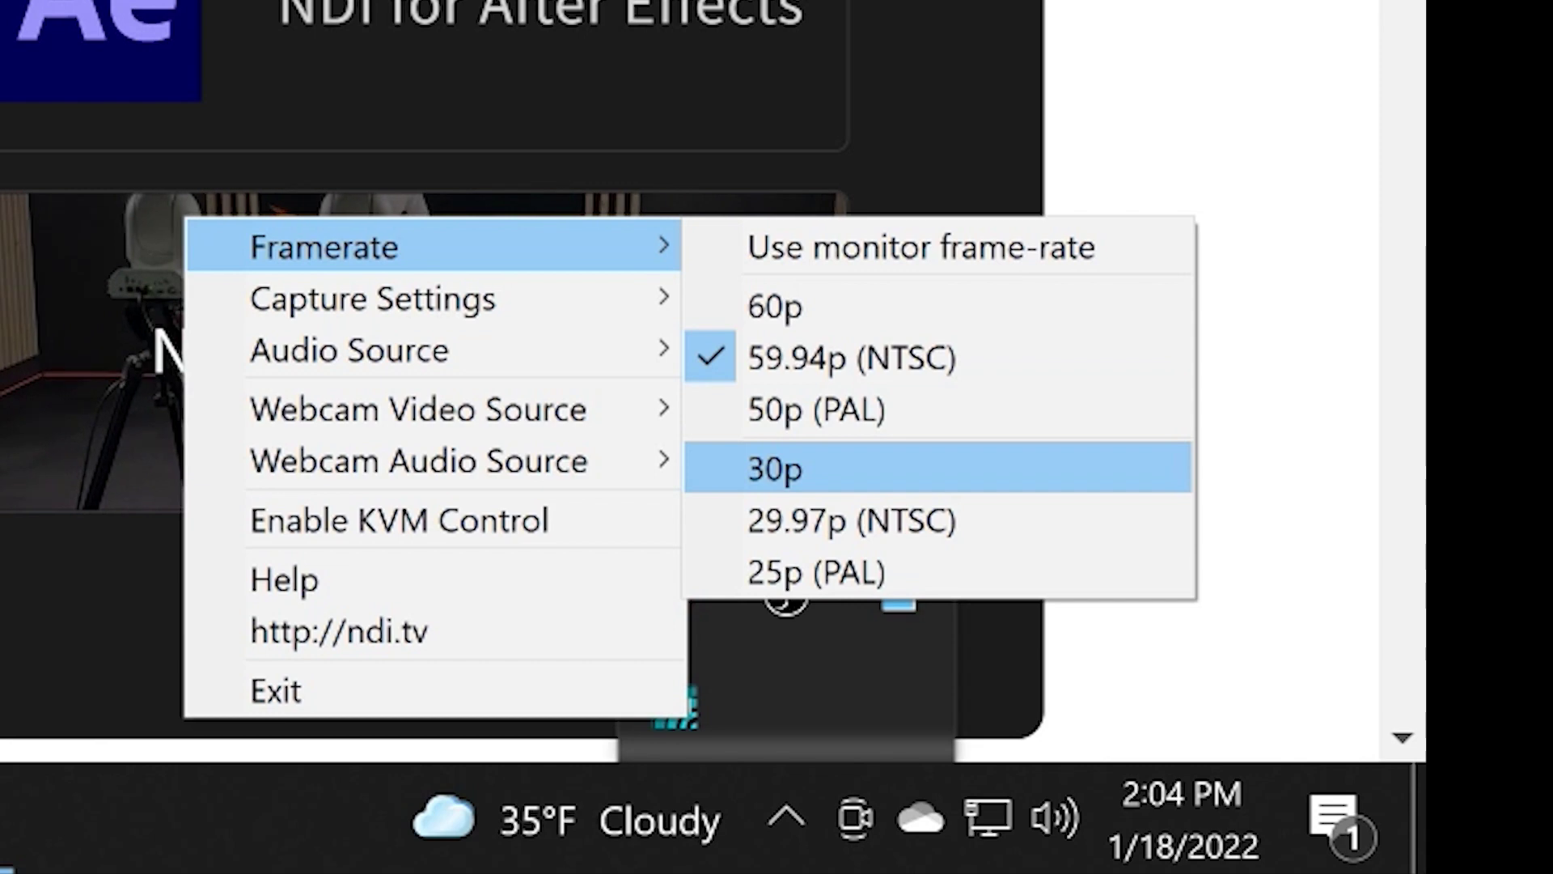
pyautogui.click(775, 468)
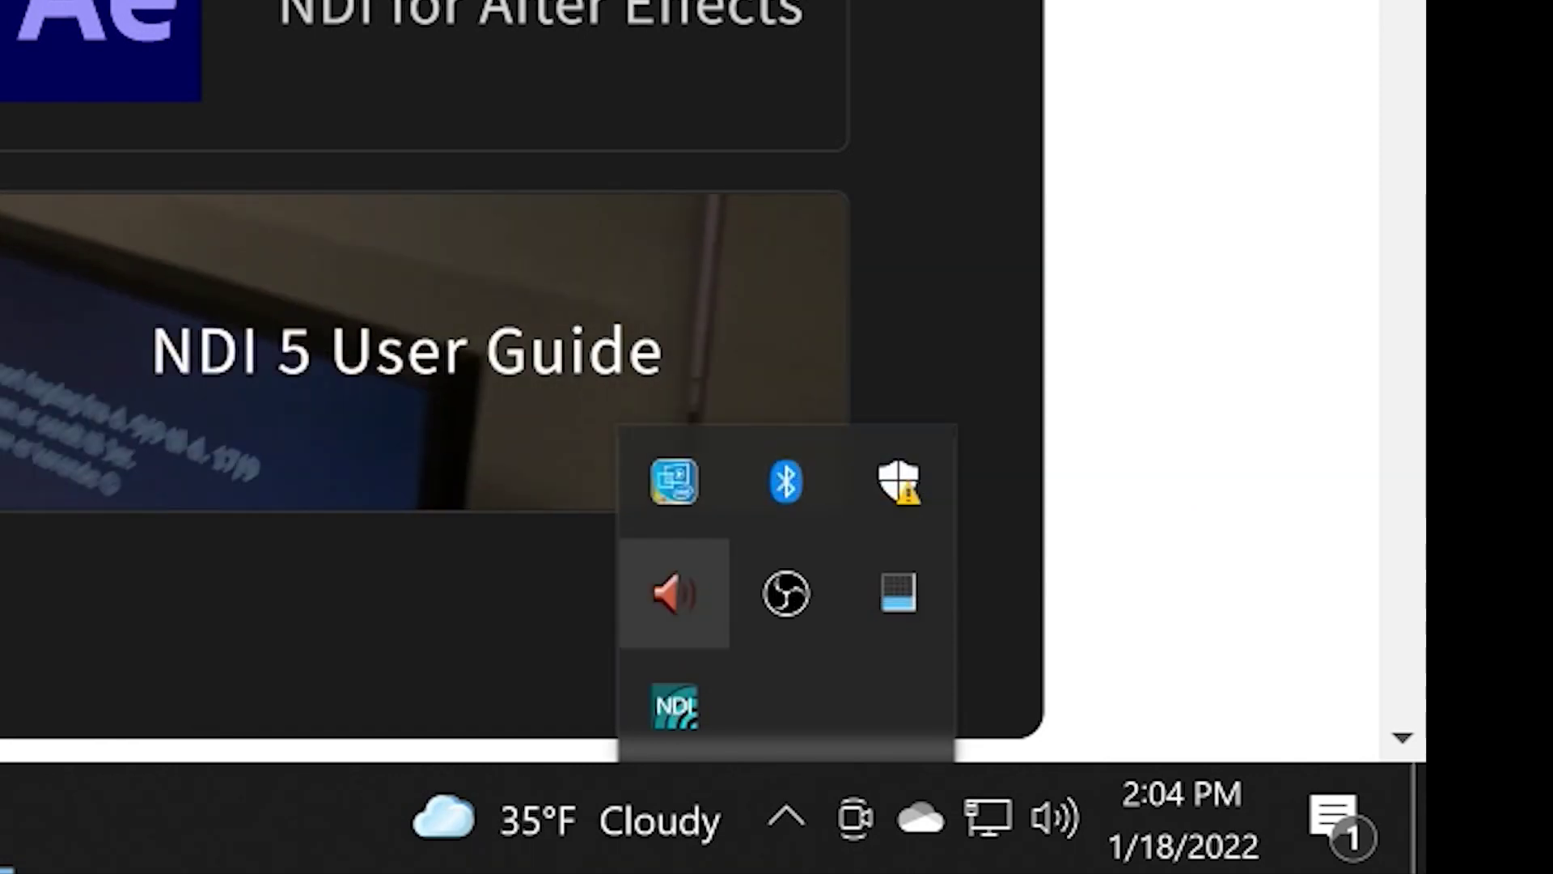
pyautogui.rightClick(676, 707)
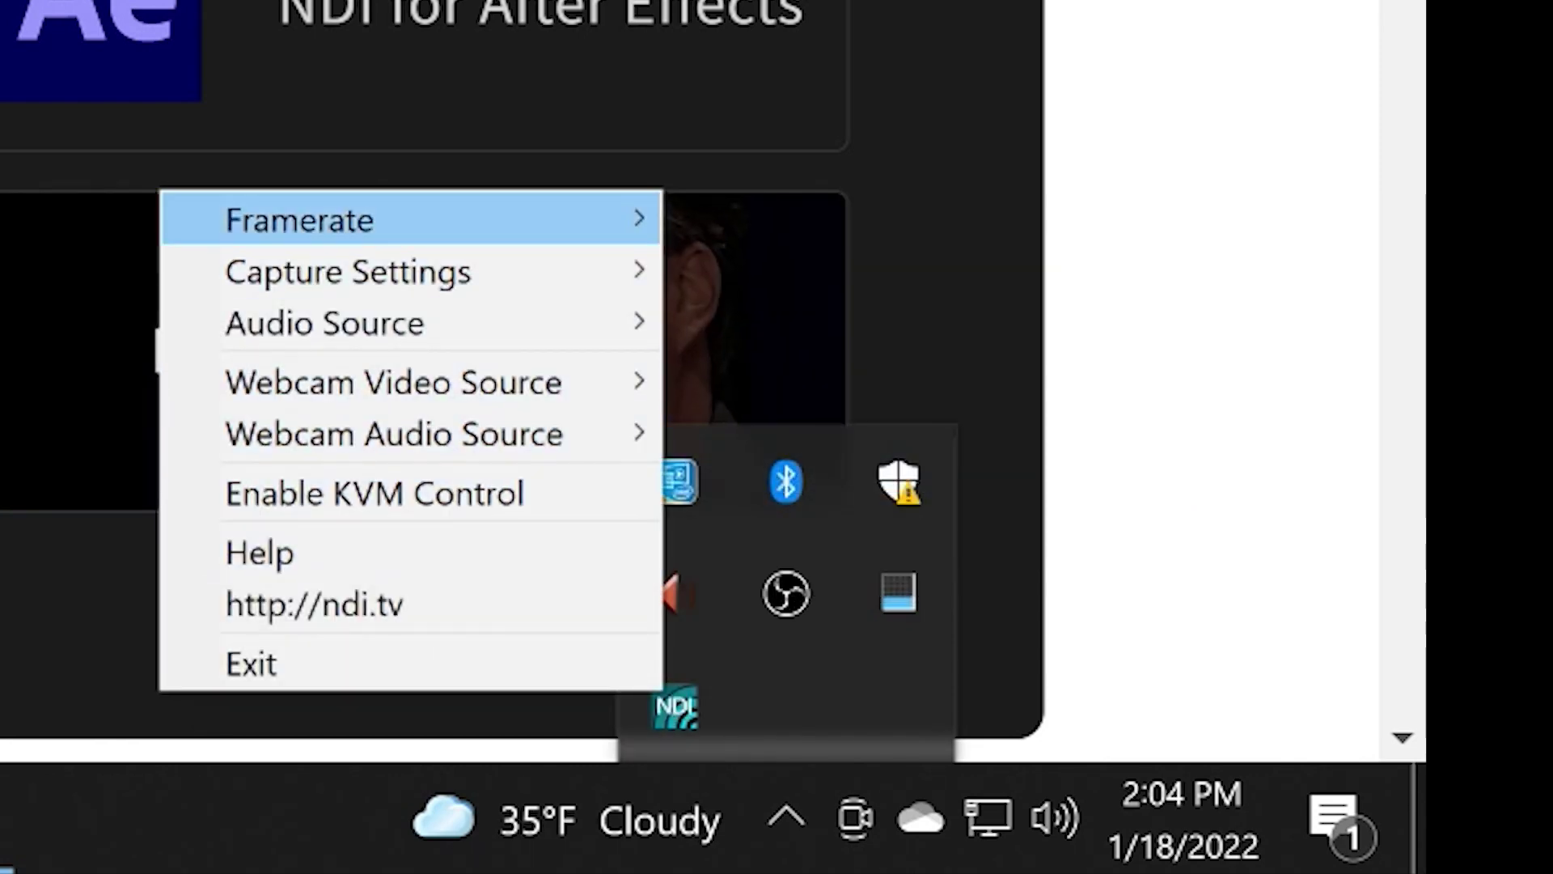
pyautogui.moveTo(409, 271)
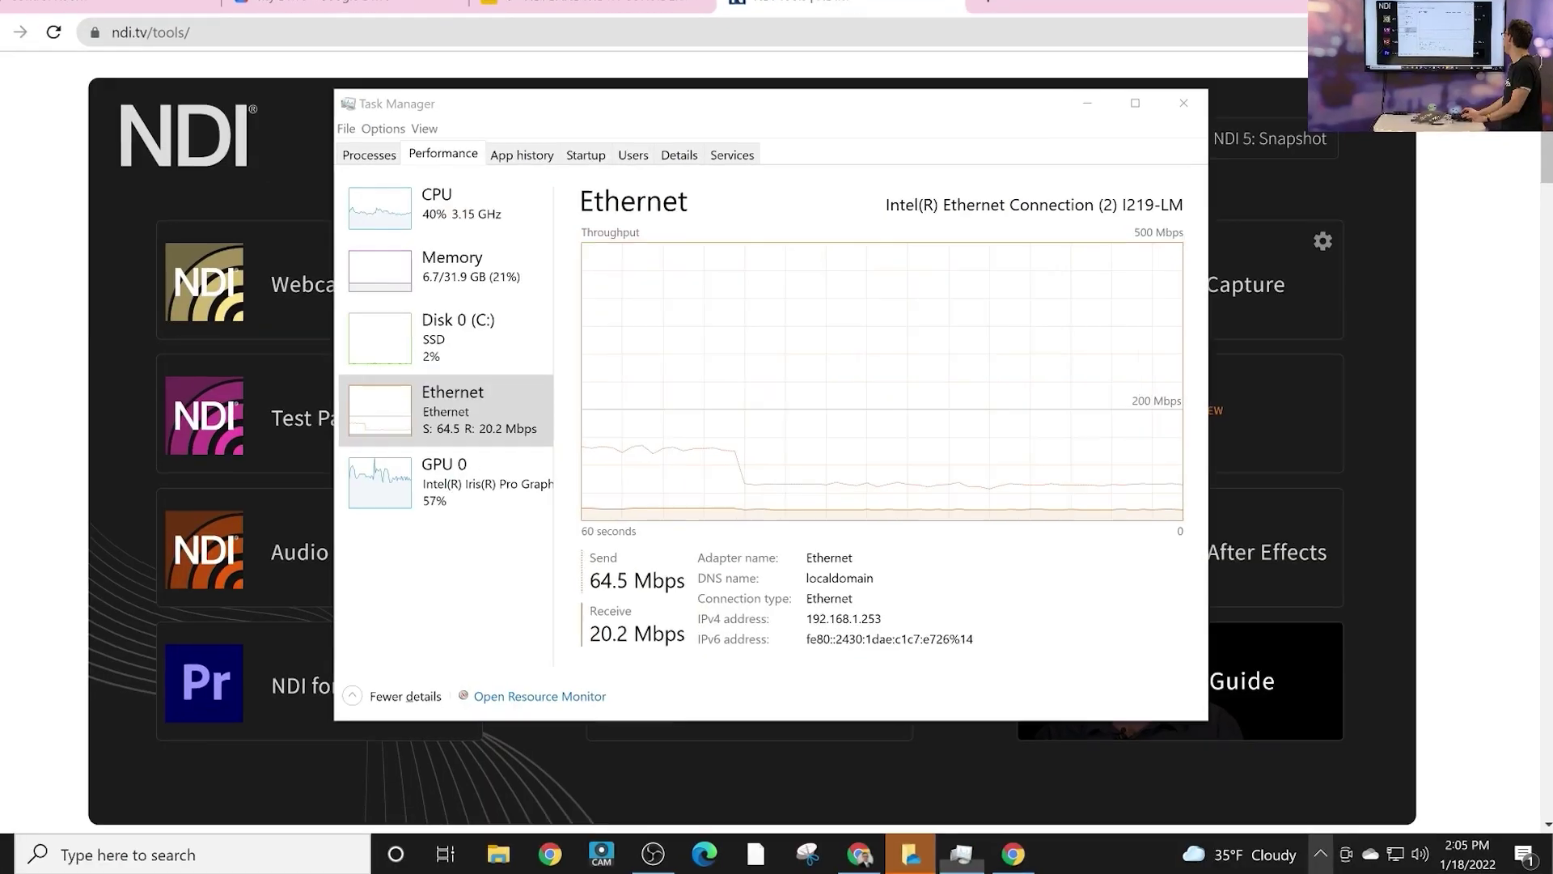
# Revisit the frame rate options of NDI Screen Capture and return to the NDI Tools page in the browser.
pyautogui.click(1331, 857)
pyautogui.rightClick(1259, 809)
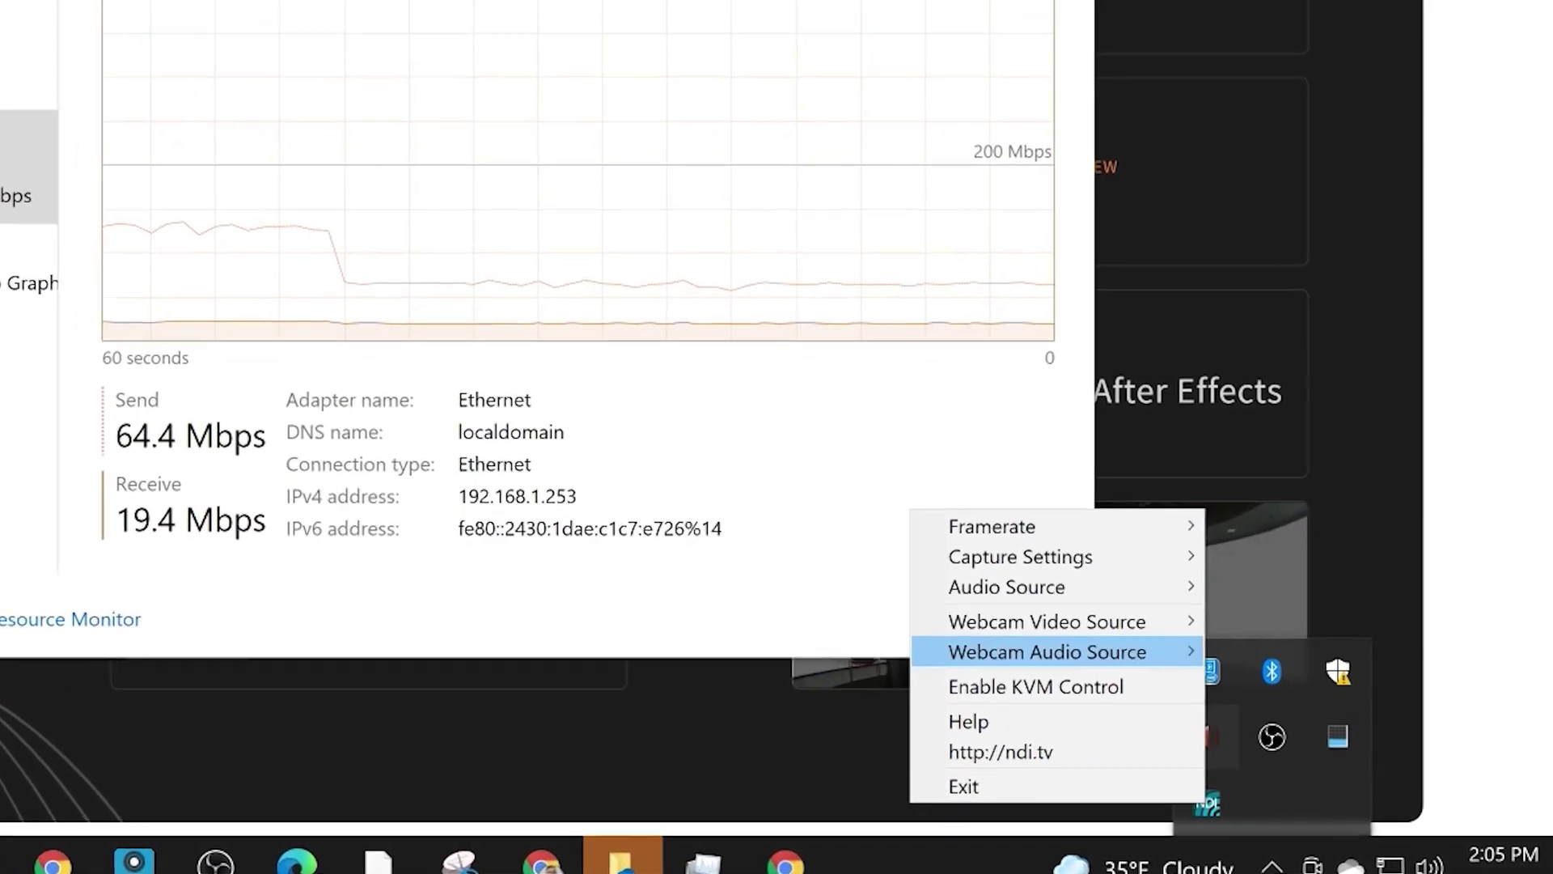
pyautogui.moveTo(1012, 529)
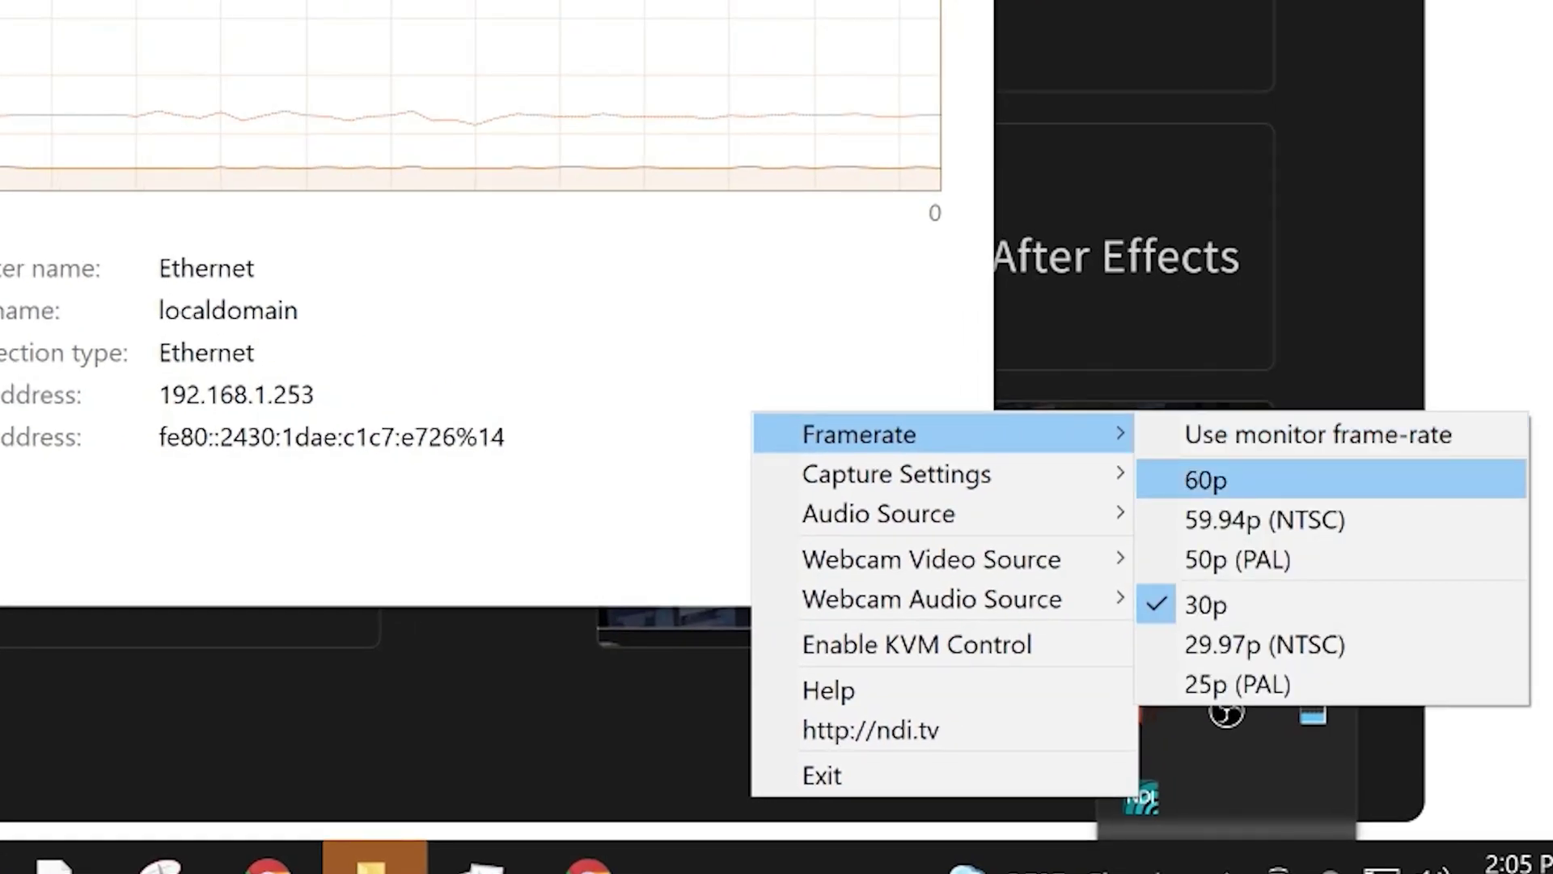
pyautogui.click(1205, 480)
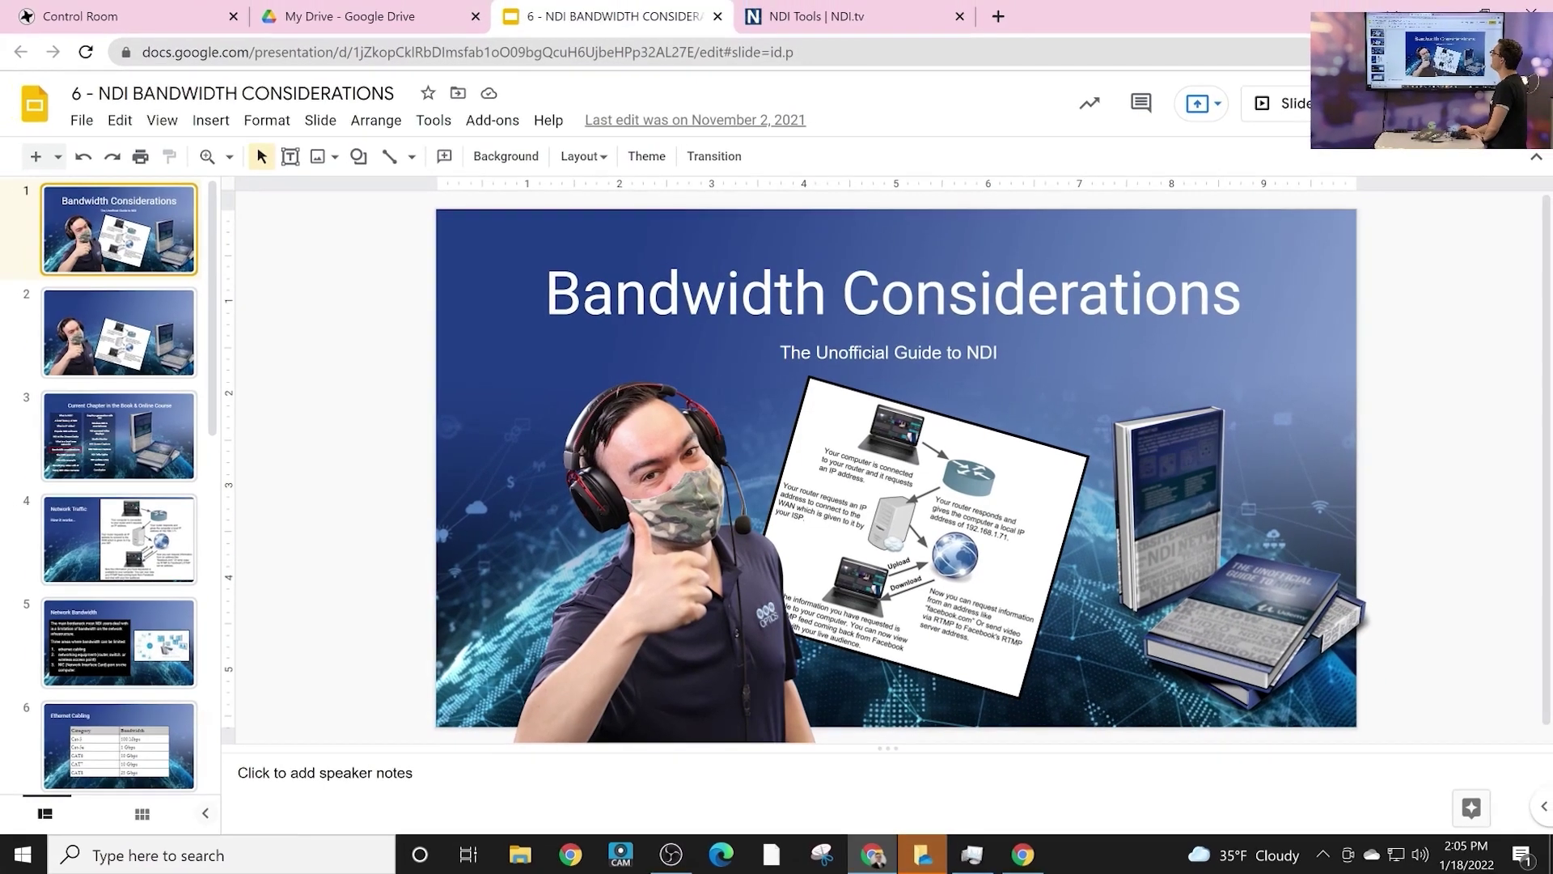
pyautogui.click(844, 17)
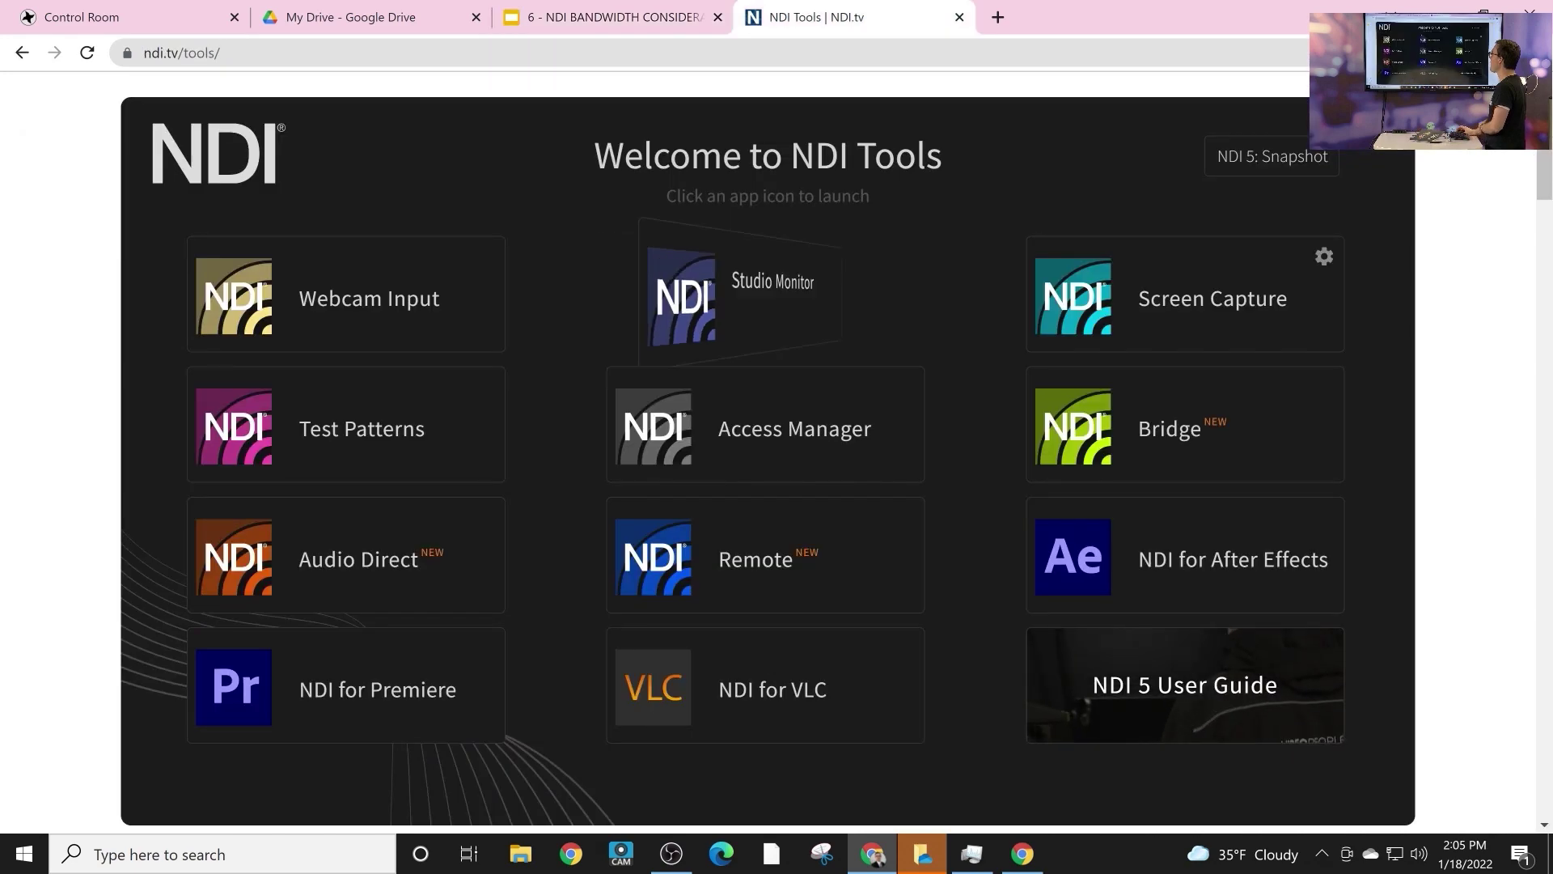